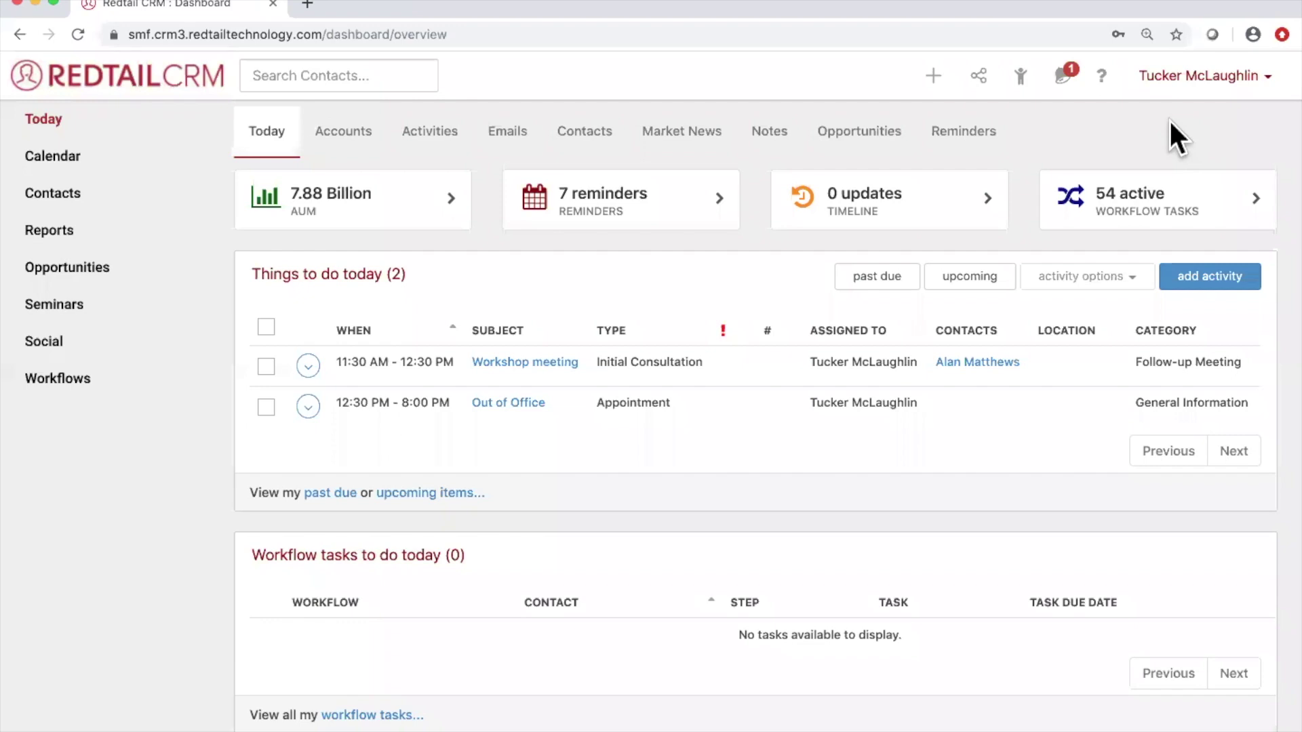
# - Open the site preferences from the account management page
pyautogui.click(1198, 80)
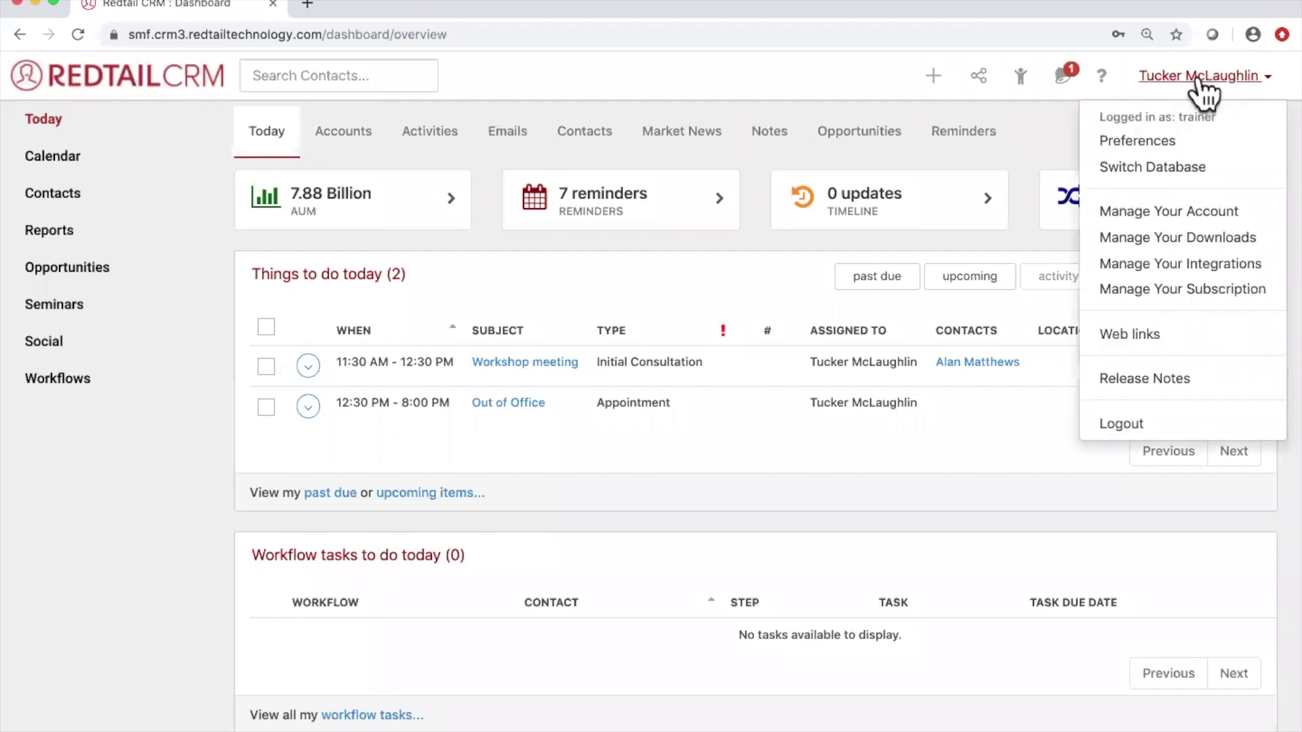
pyautogui.click(1188, 214)
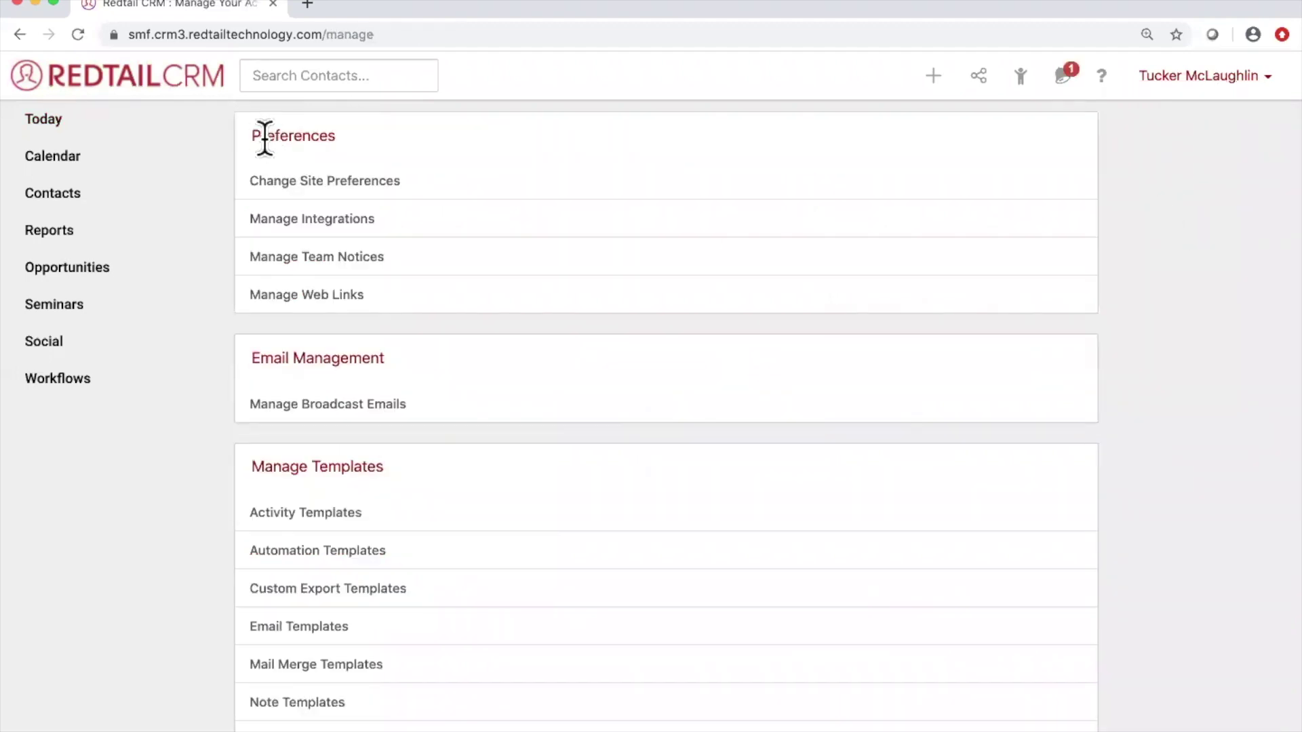
pyautogui.moveTo(253, 135); pyautogui.dragTo(336, 135)
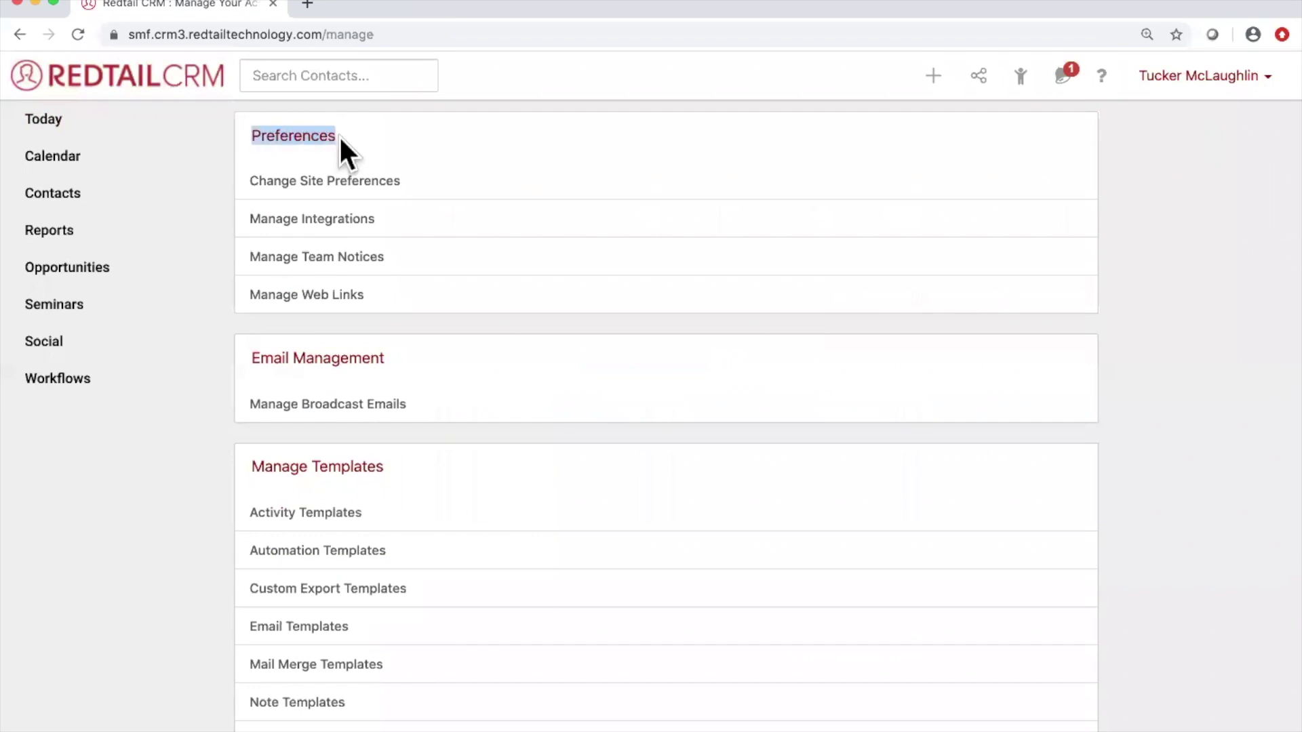
pyautogui.click(343, 183)
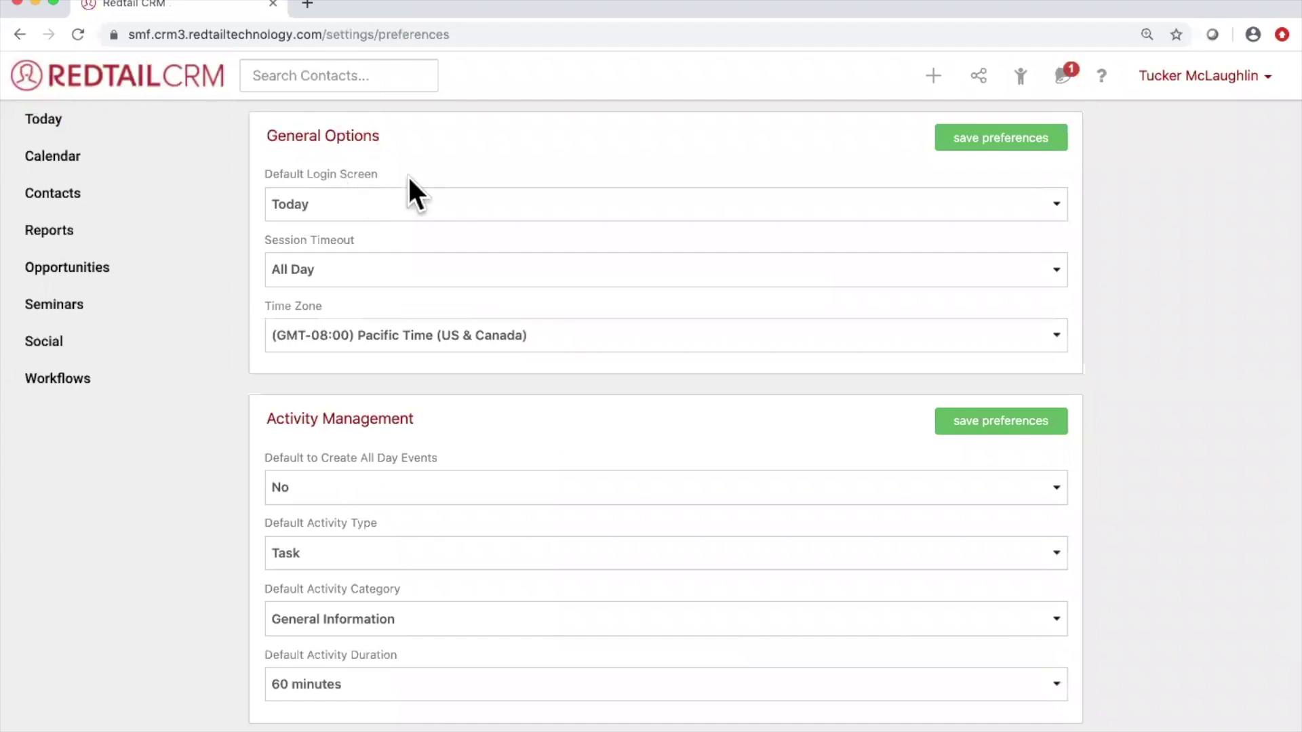
# - Review the Calendar Management preferences and set Allow iCal Access to Yes
pyautogui.scroll(-6, 1117, 247)
pyautogui.scroll(-7, 1117, 246)
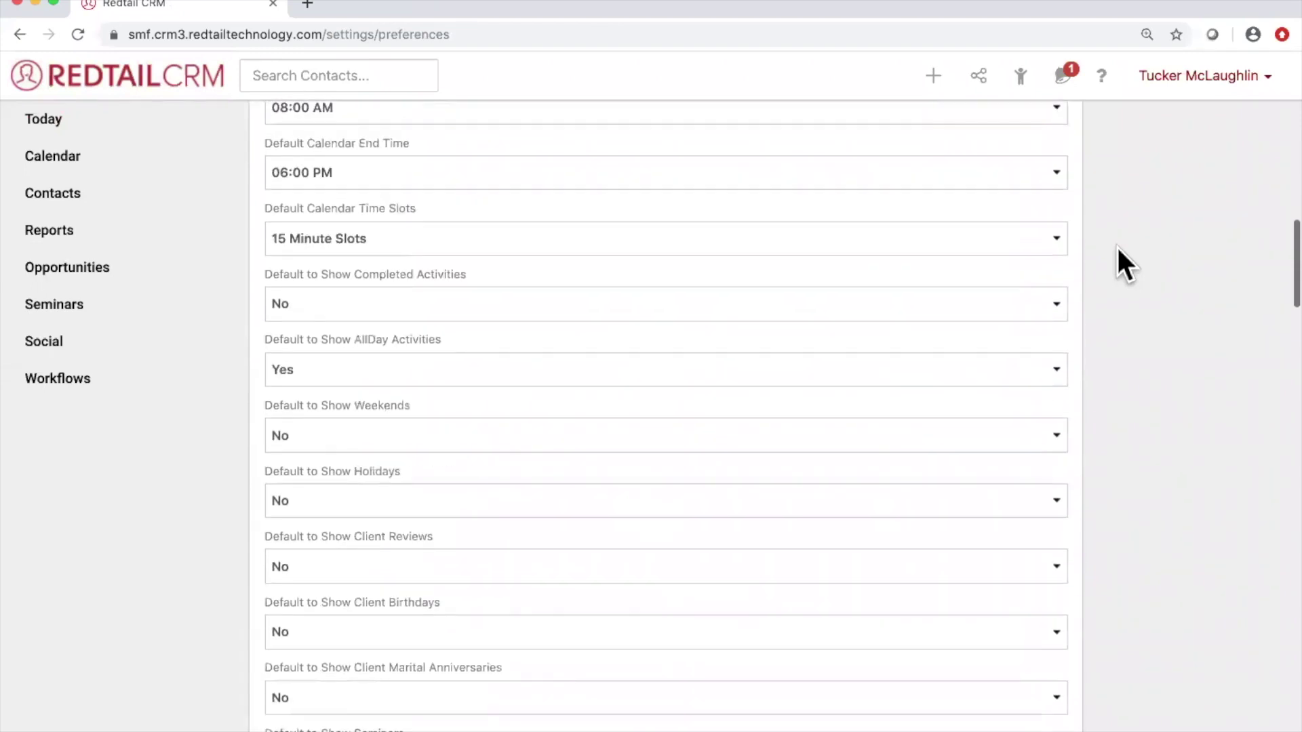
pyautogui.scroll(4, 1115, 245)
pyautogui.moveTo(277, 183); pyautogui.dragTo(411, 184)
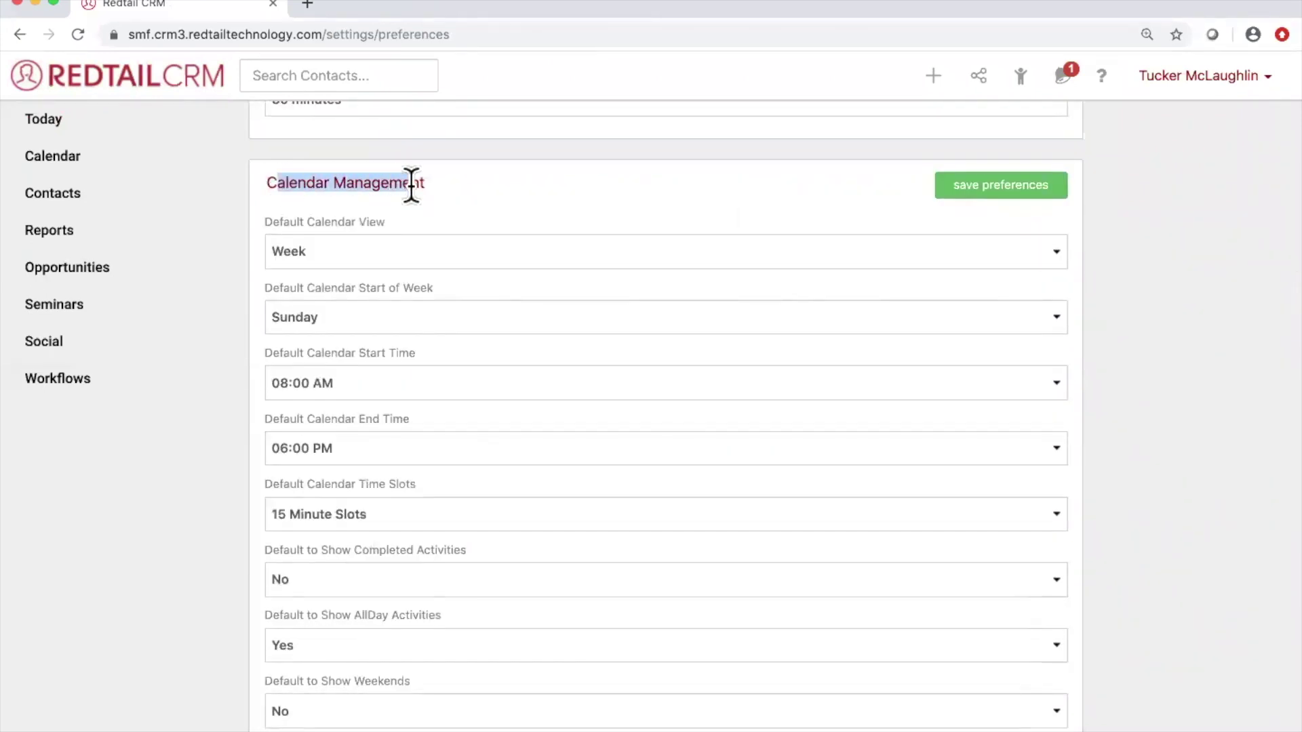
pyautogui.scroll(-9, 1092, 257)
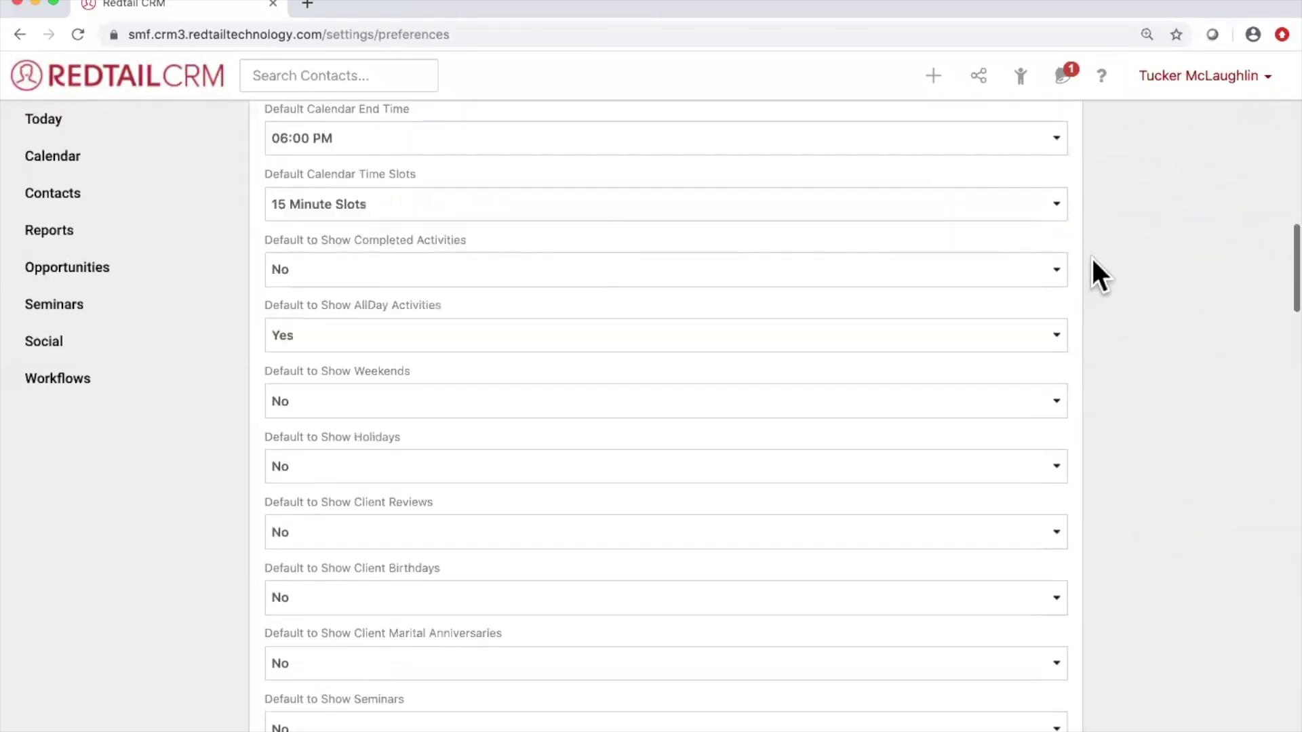
pyautogui.scroll(-5, 1092, 255)
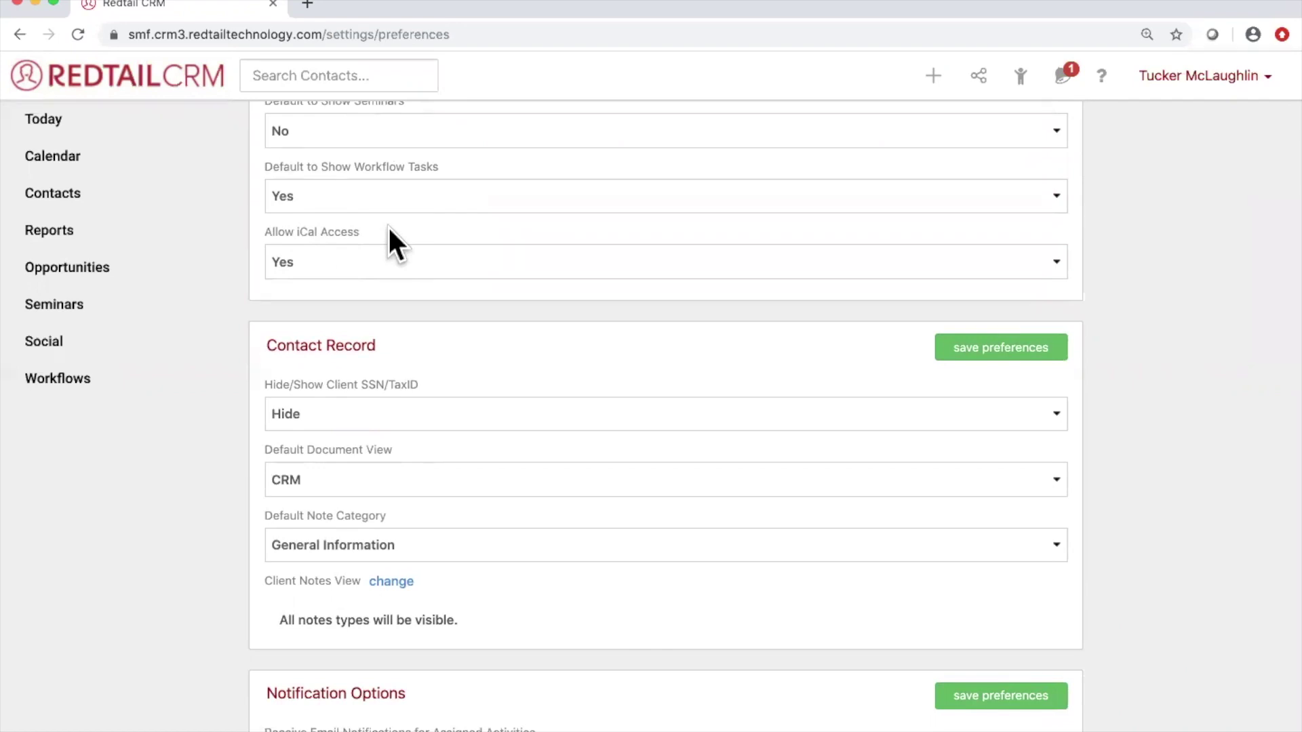
pyautogui.click(387, 262)
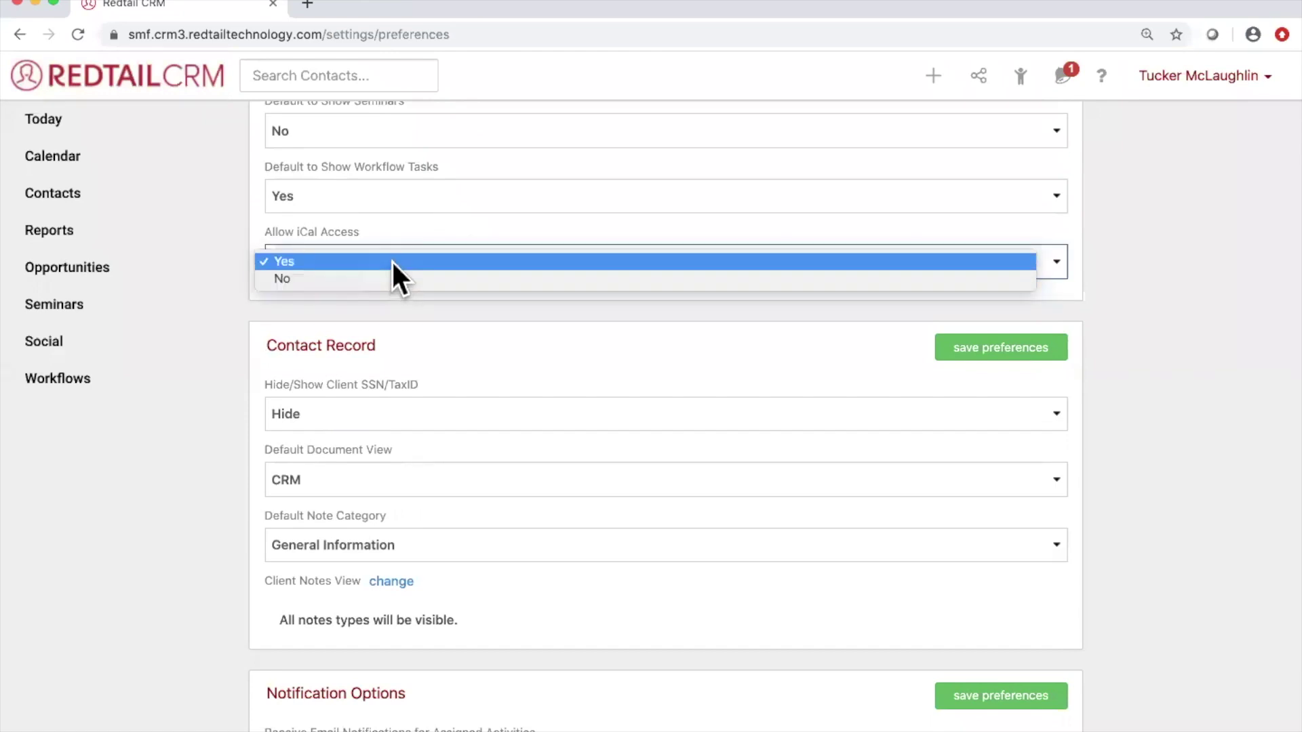
pyautogui.click(392, 261)
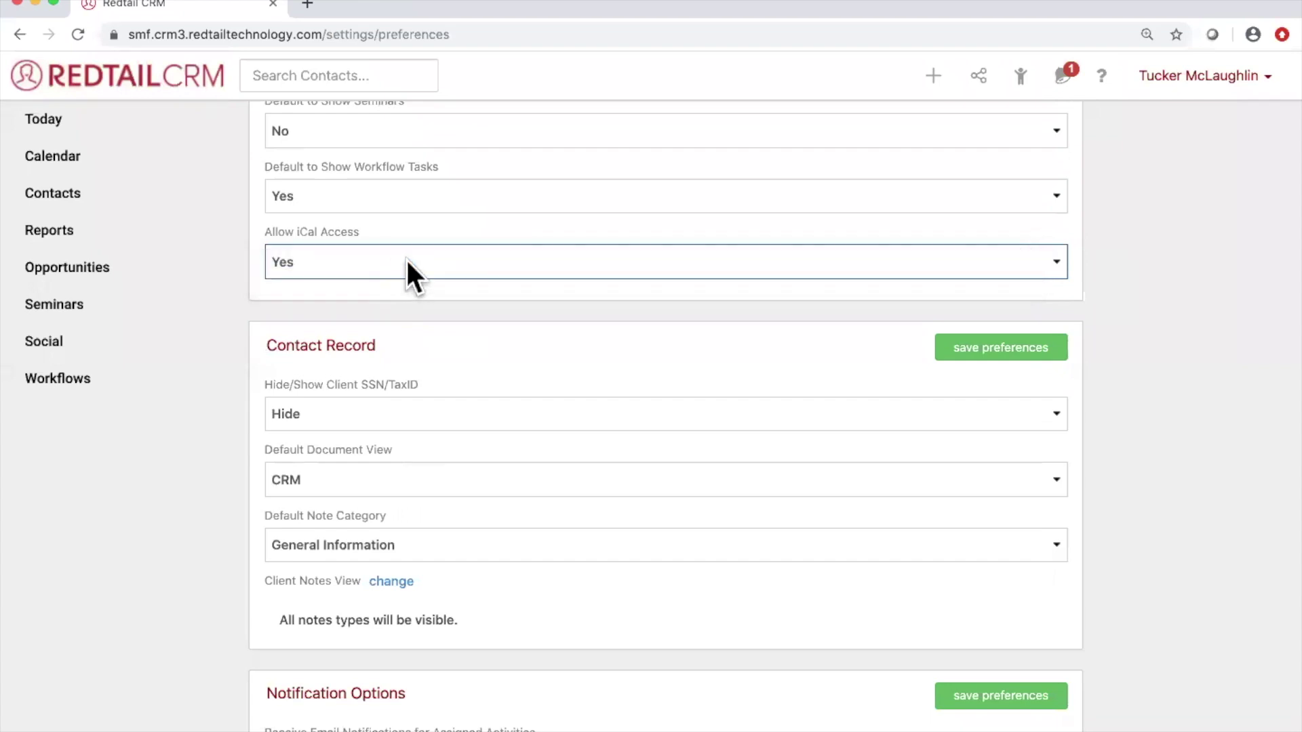
pyautogui.scroll(8, 634, 234)
pyautogui.scroll(3, 633, 250)
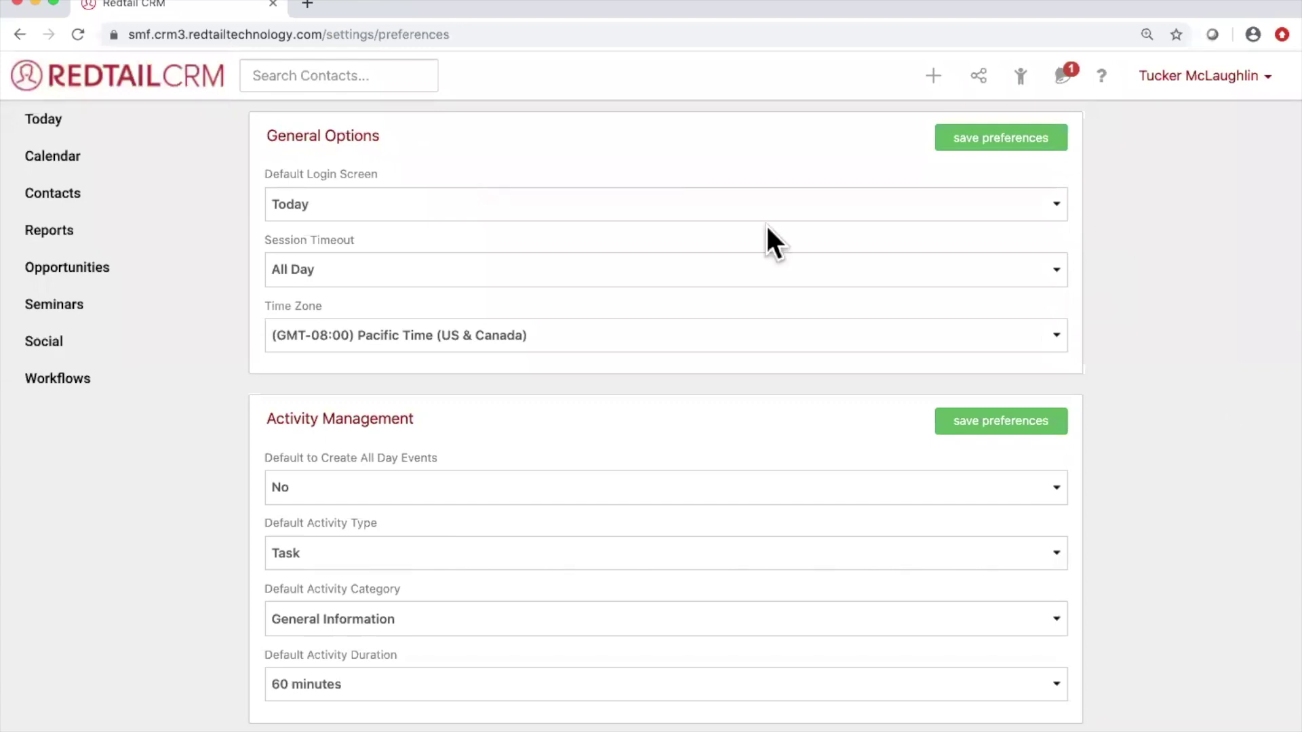
# - Open the calendar and look through its available actions for the iCal feed subscription option
pyautogui.click(68, 180)
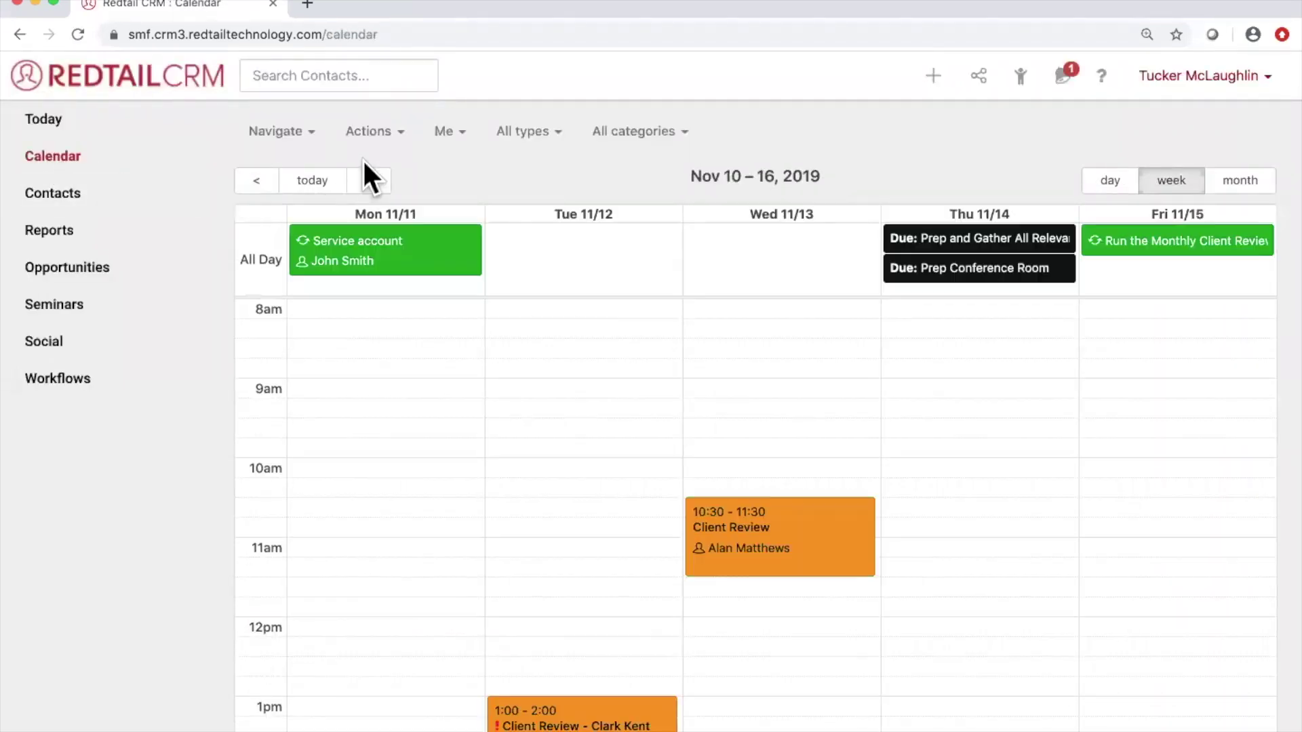
pyautogui.click(398, 135)
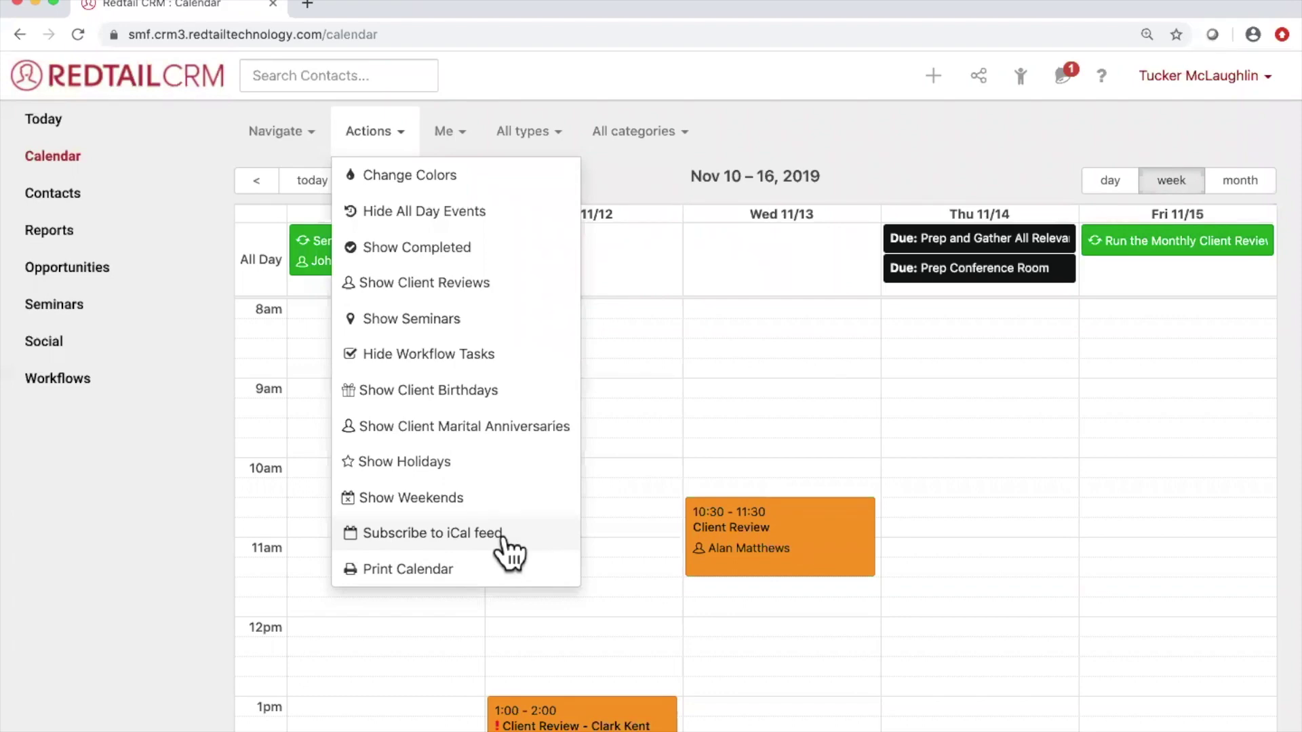
pyautogui.click(822, 125)
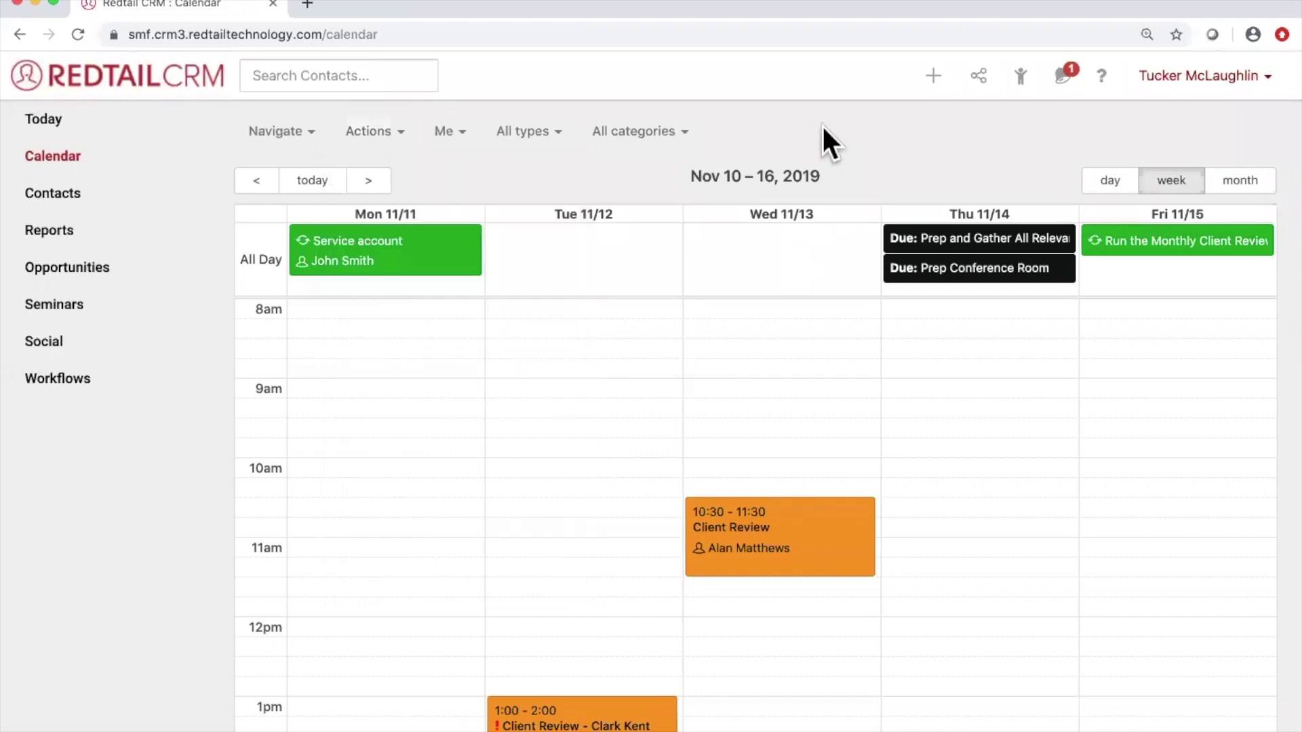
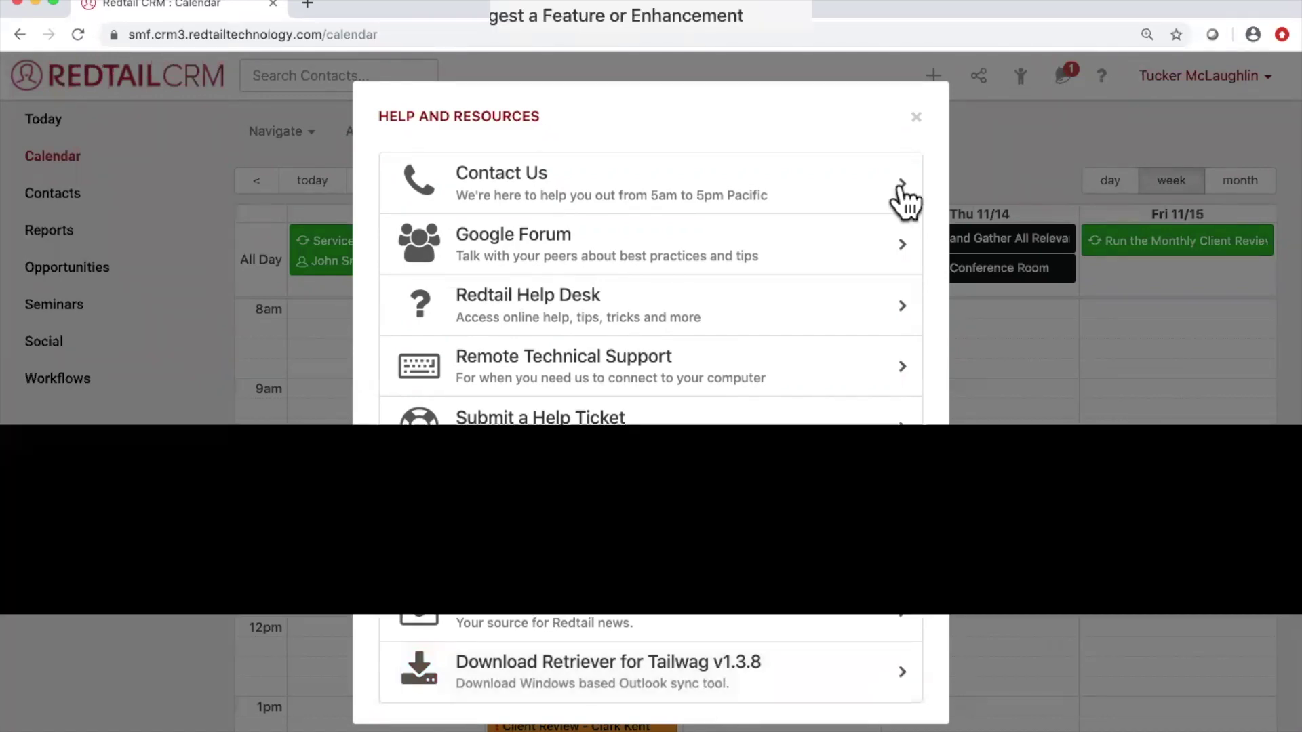
# - Look through the Help and Resources list for the Outlook sync tool download, and close the list
pyautogui.scroll(-3, 922, 135)
pyautogui.click(996, 151)
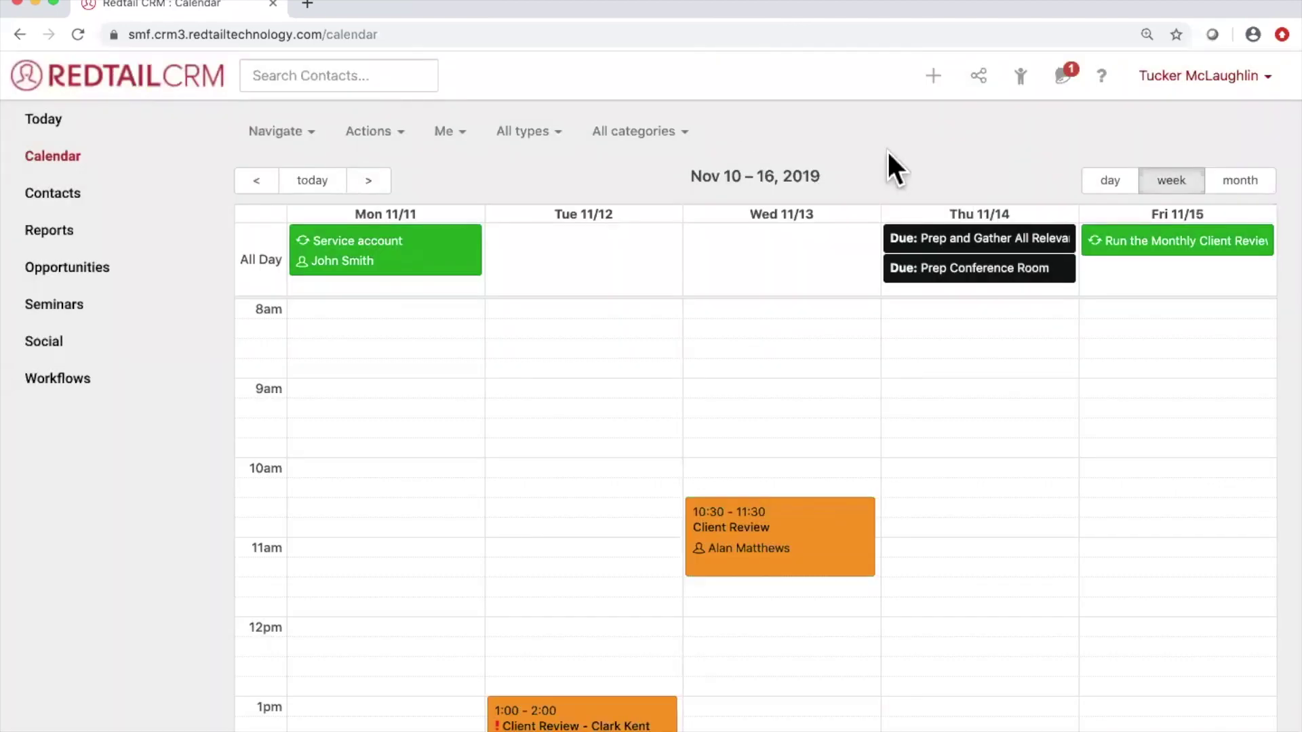
# - Run an advanced contact search for Contact records whose Type is Equal To Individual
pyautogui.click(81, 207)
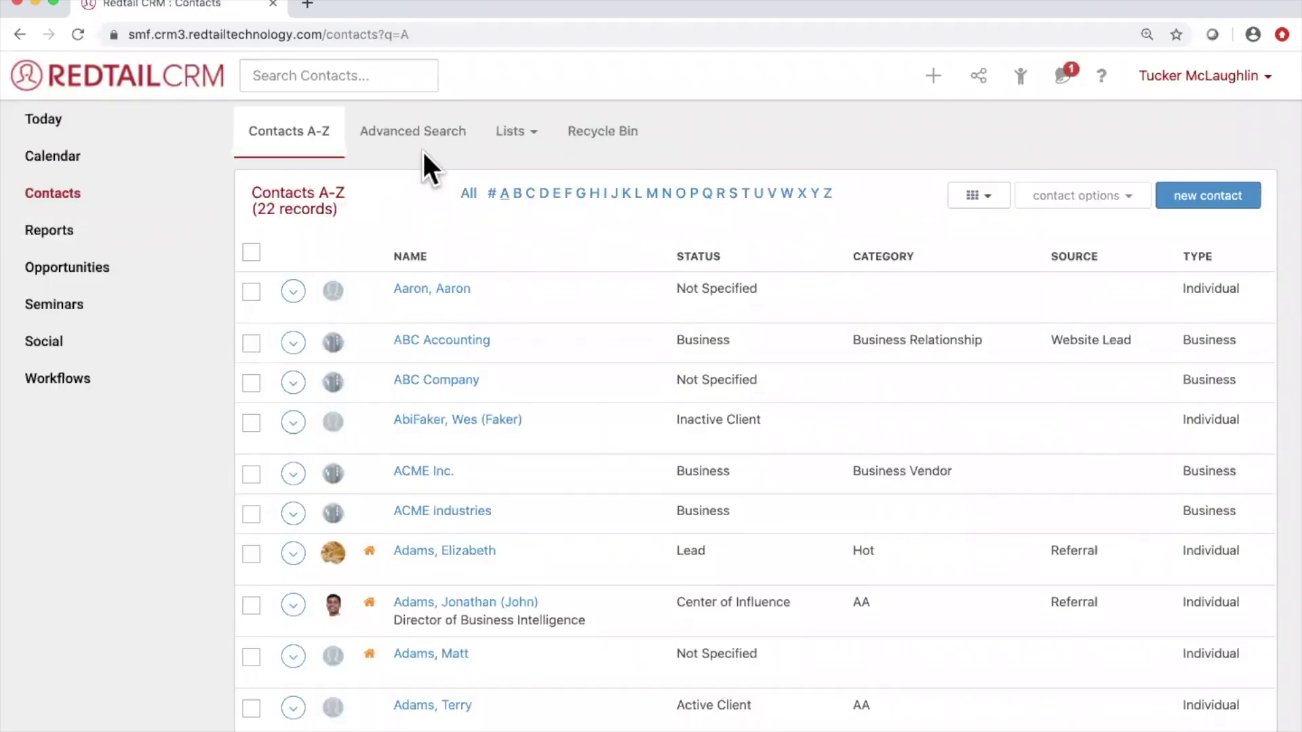
pyautogui.click(421, 152)
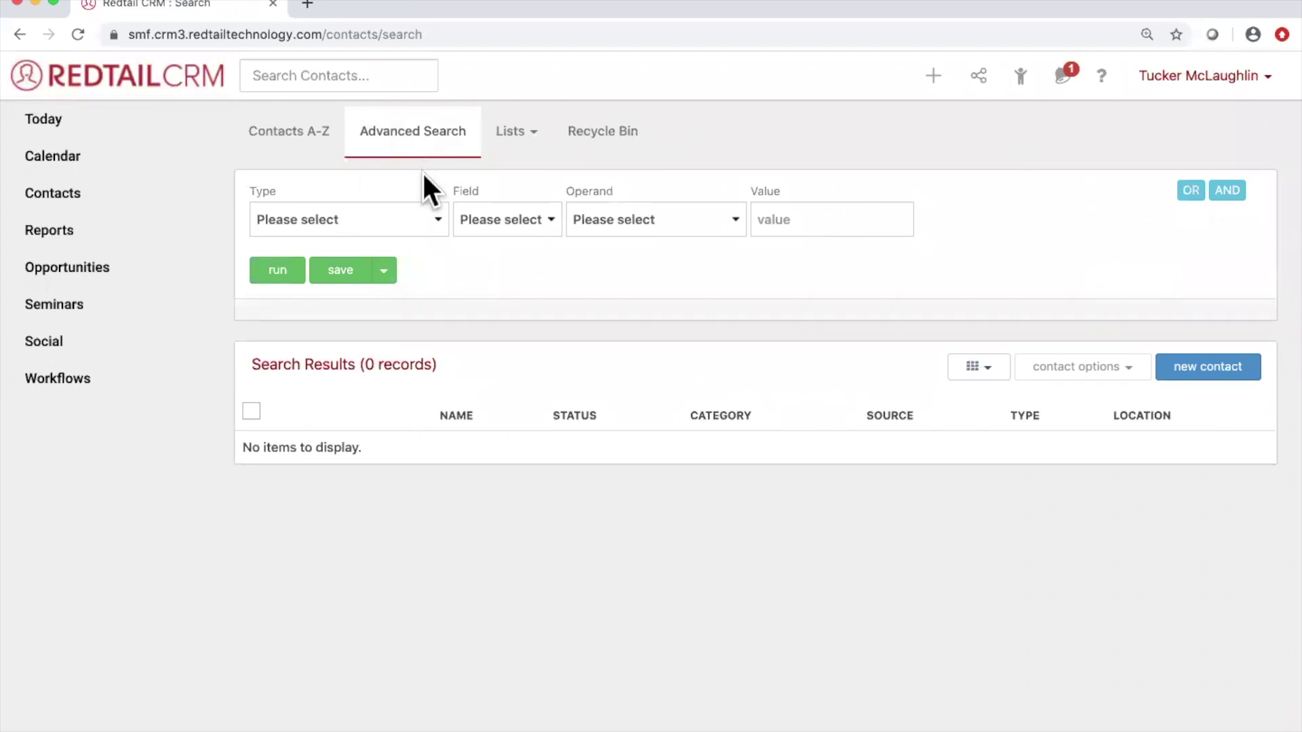
pyautogui.click(428, 229)
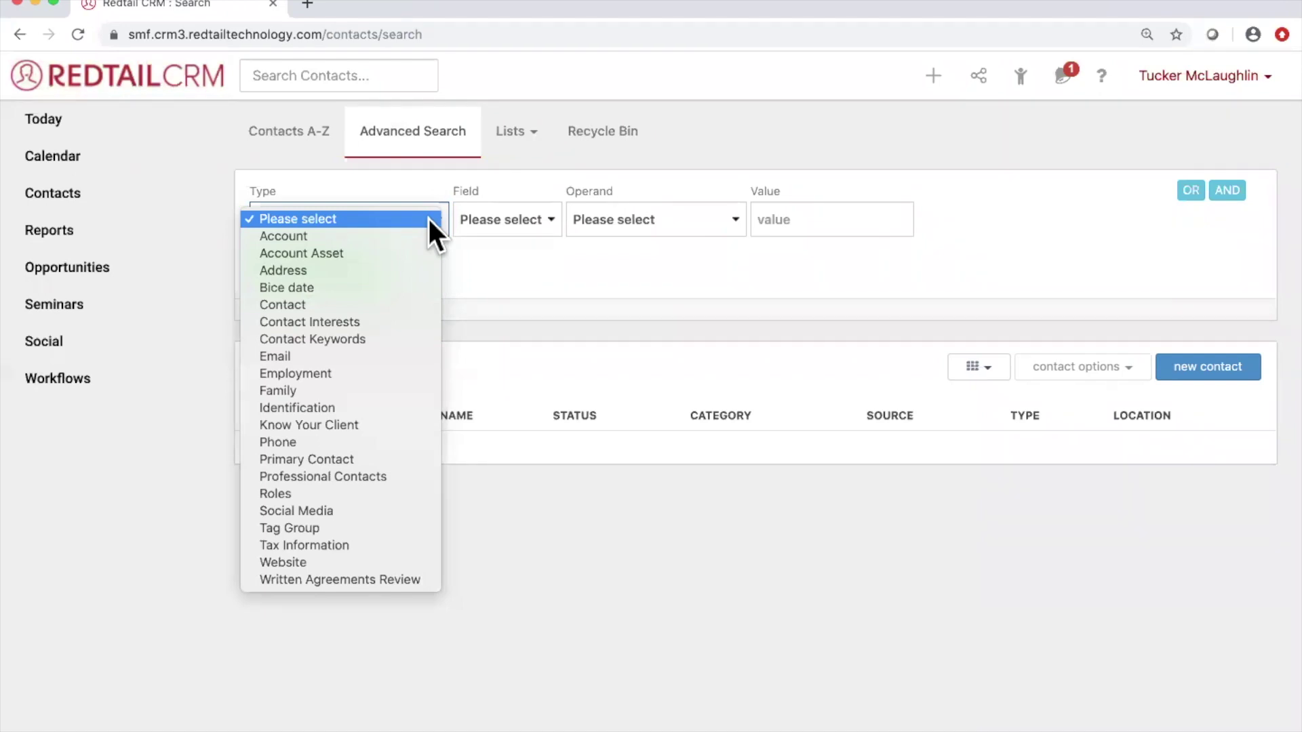
pyautogui.click(400, 303)
pyautogui.click(541, 220)
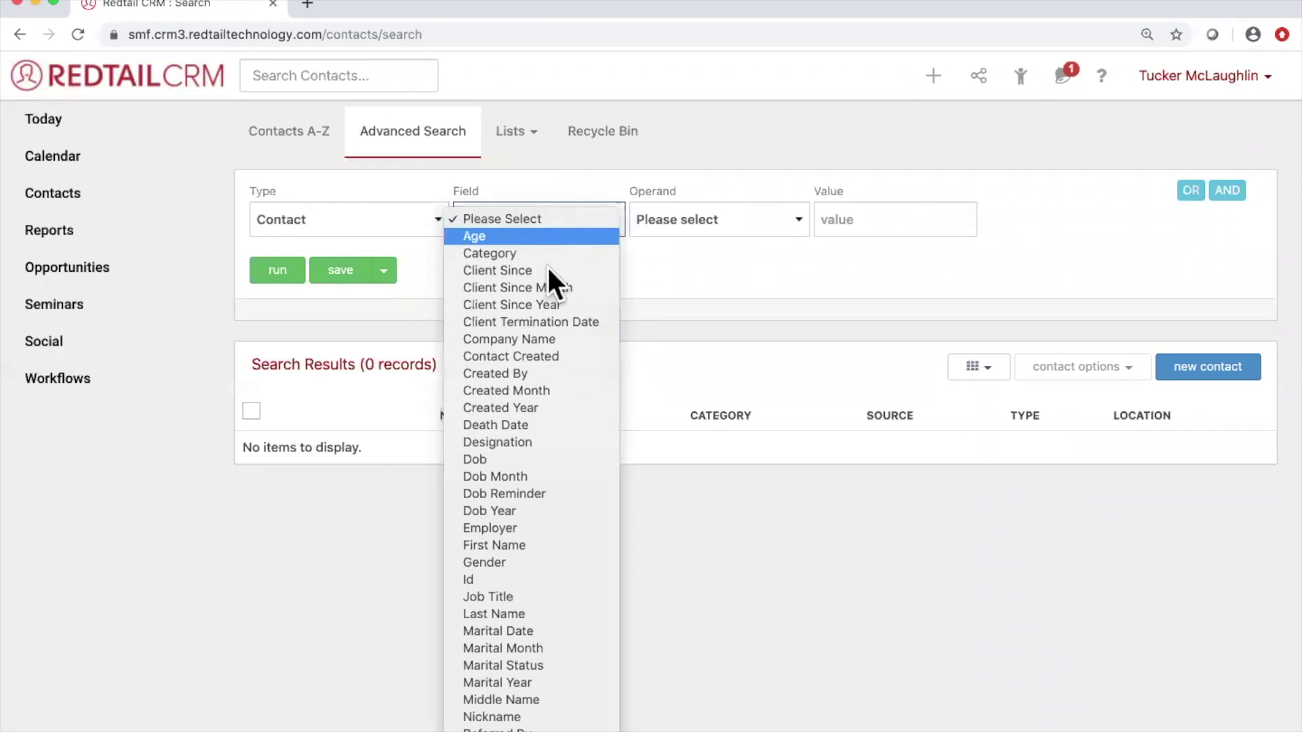
pyautogui.scroll(-3, 557, 399)
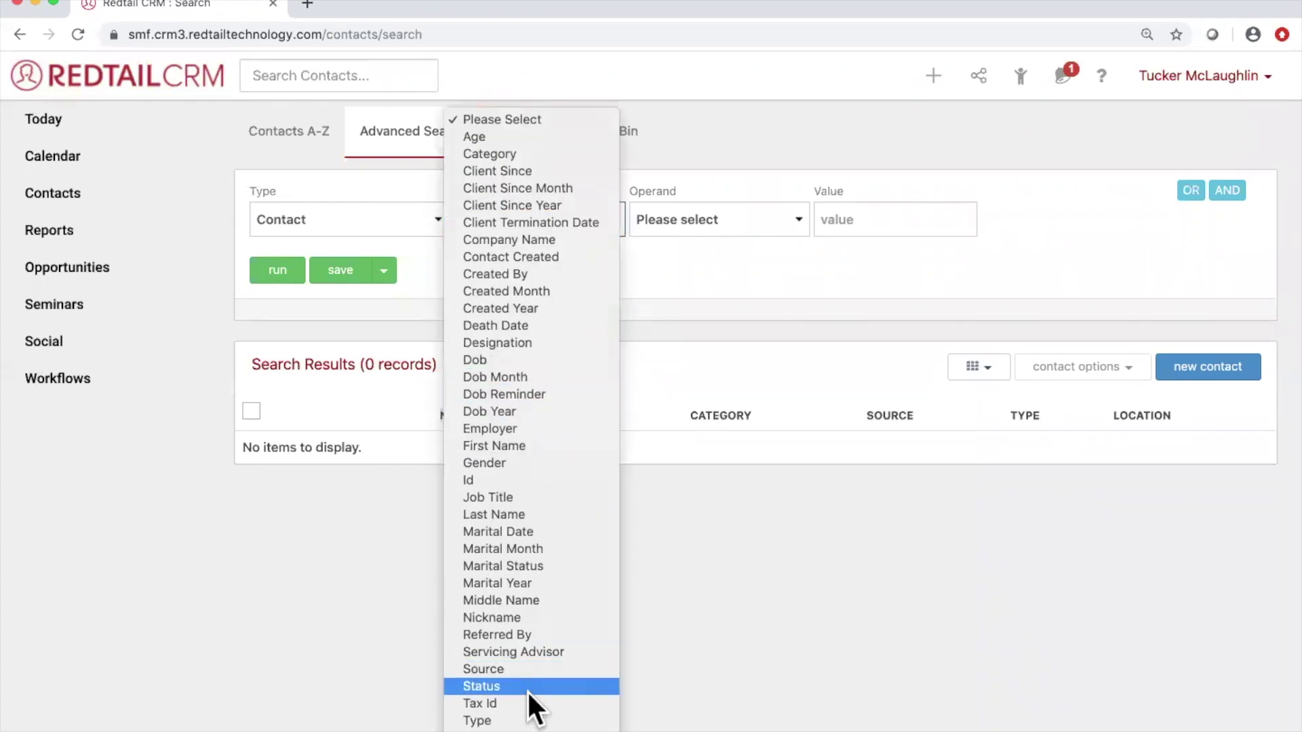
pyautogui.click(532, 721)
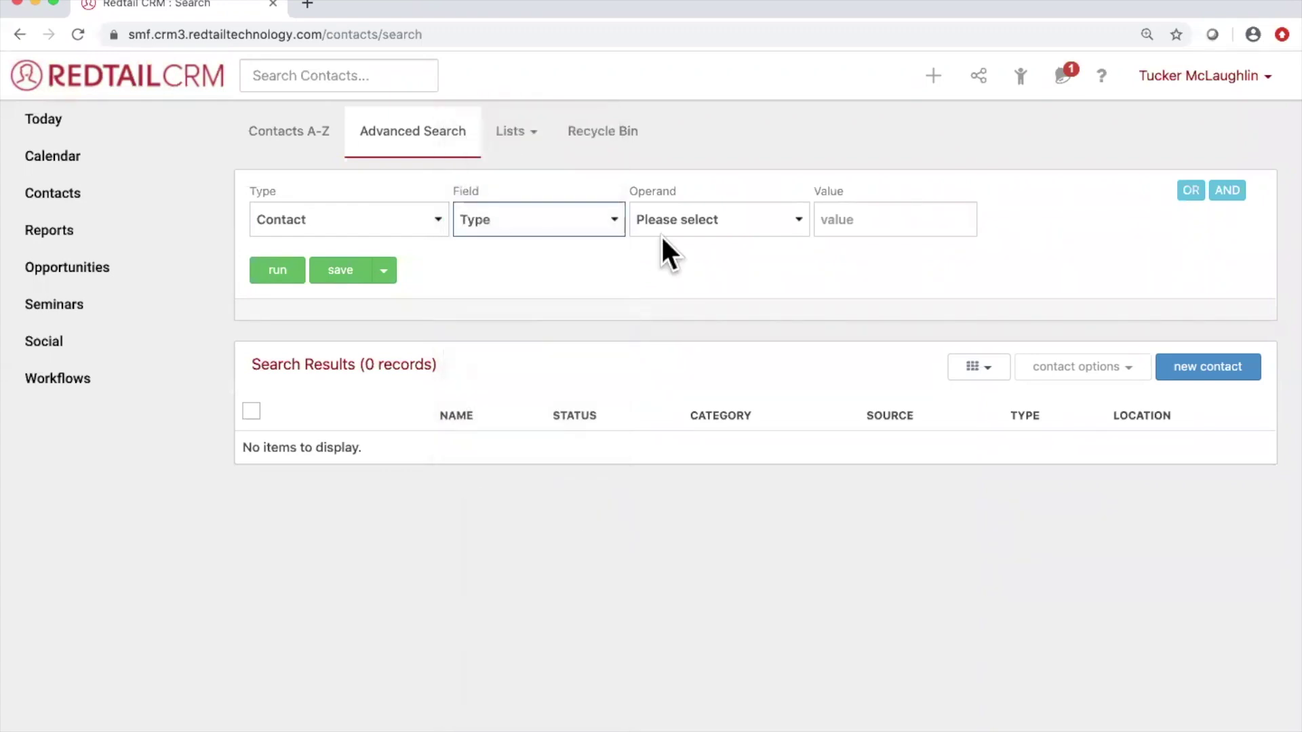
pyautogui.click(698, 216)
pyautogui.click(700, 255)
pyautogui.click(861, 224)
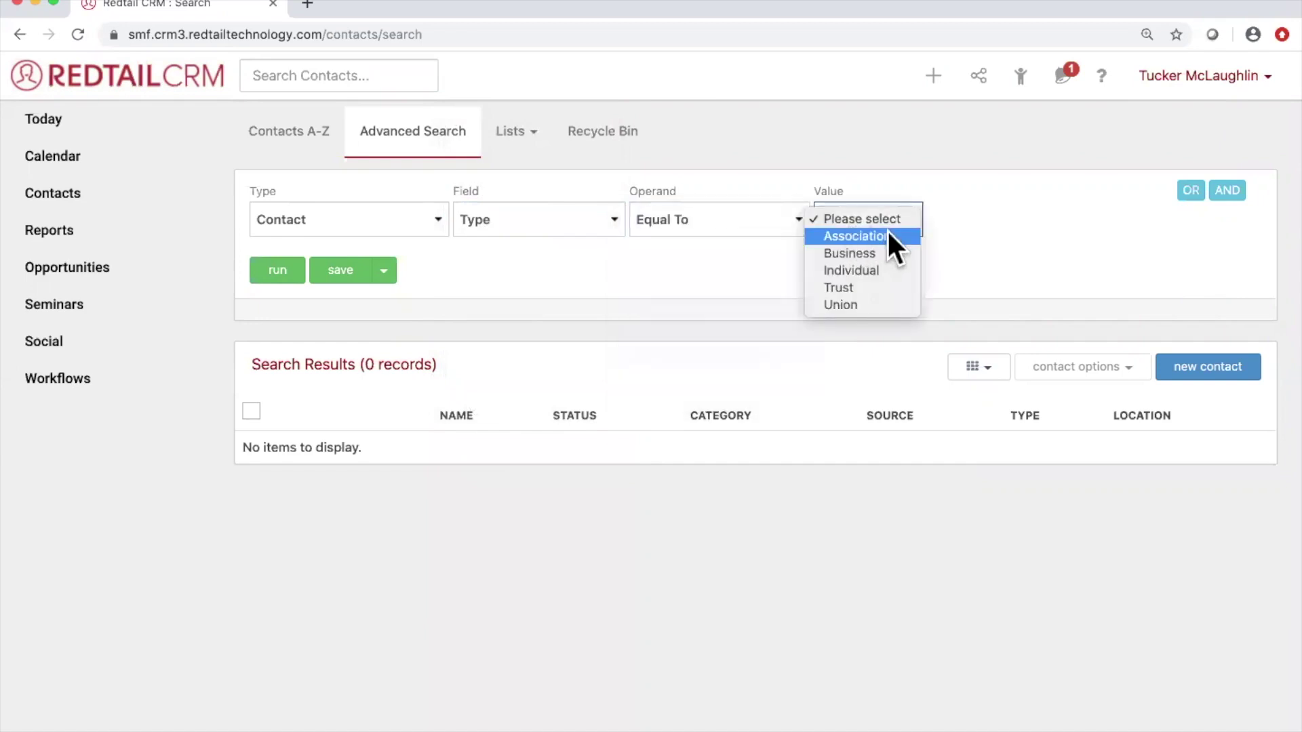
pyautogui.click(892, 269)
pyautogui.click(272, 274)
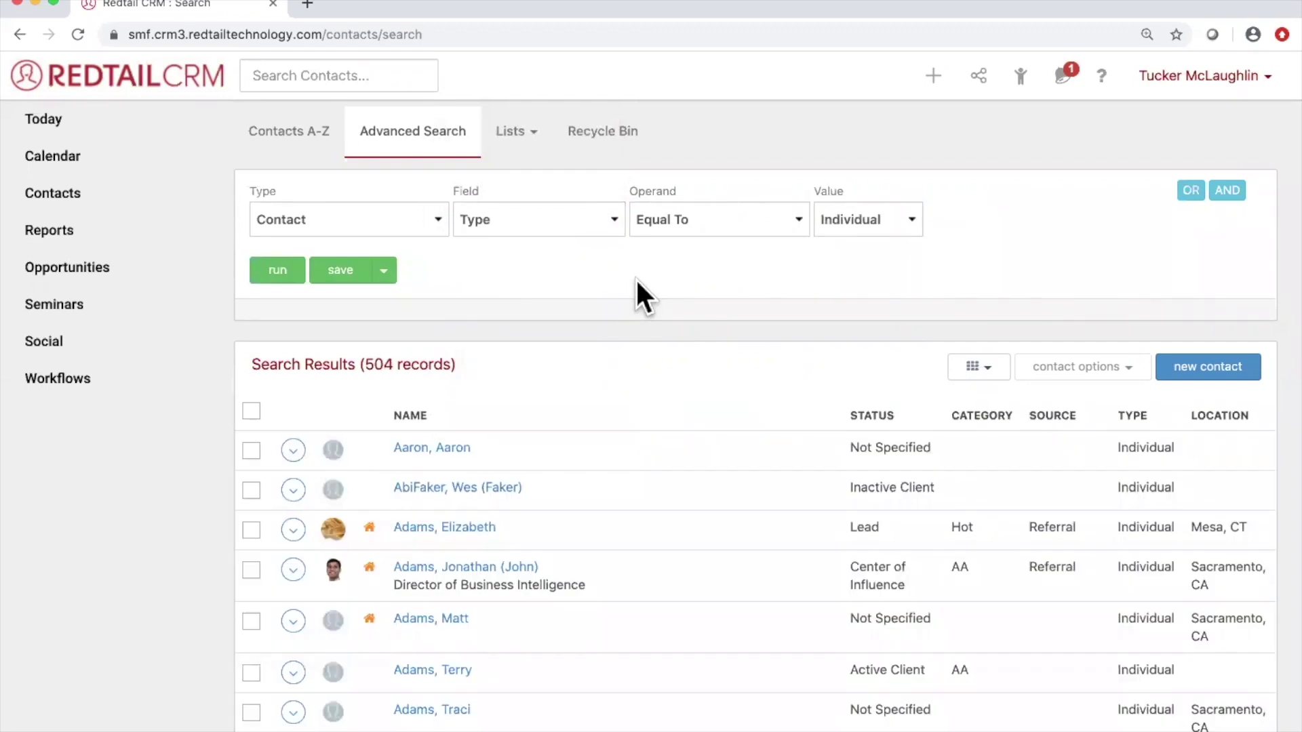
# - Start saving the search as a quicklist named "Retriever For Tailwag", add "Tailwag" to the spelling dictionary, and cancel the quicklist
pyautogui.click(343, 278)
pyautogui.click(471, 199)
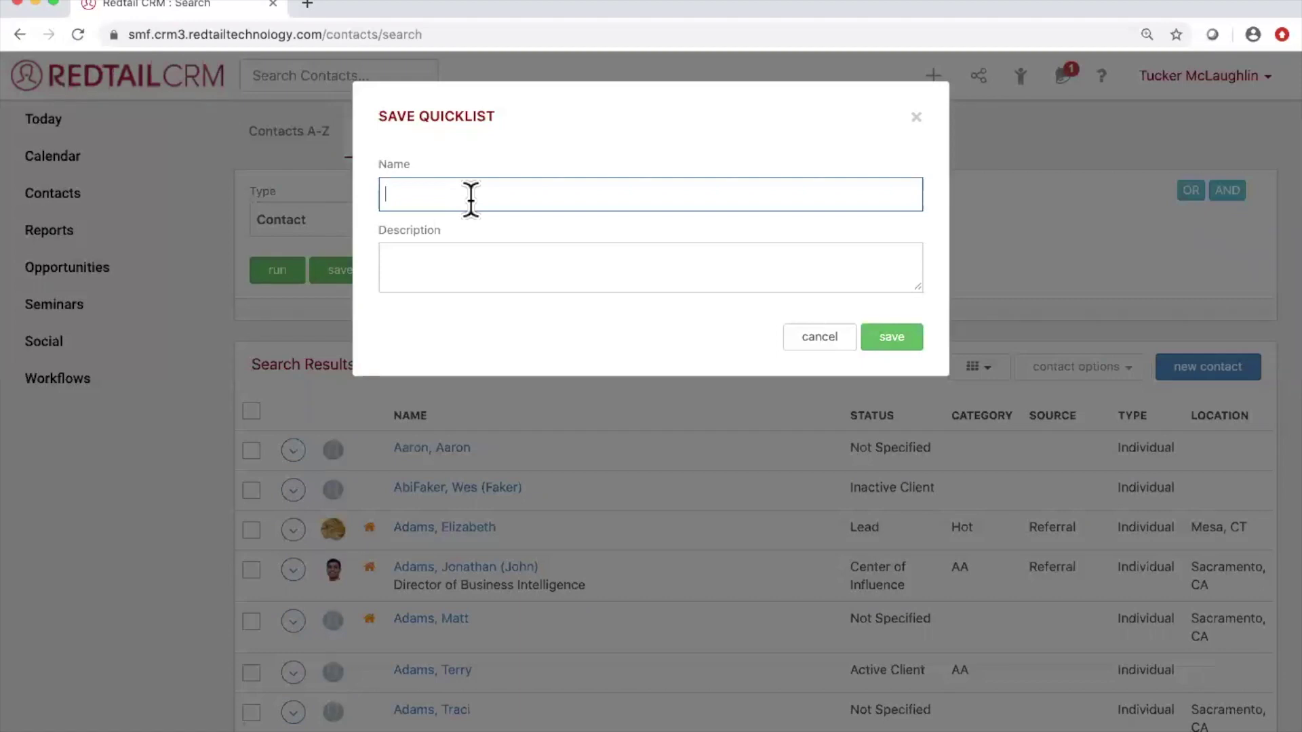
pyautogui.write('Retriever For Tail')
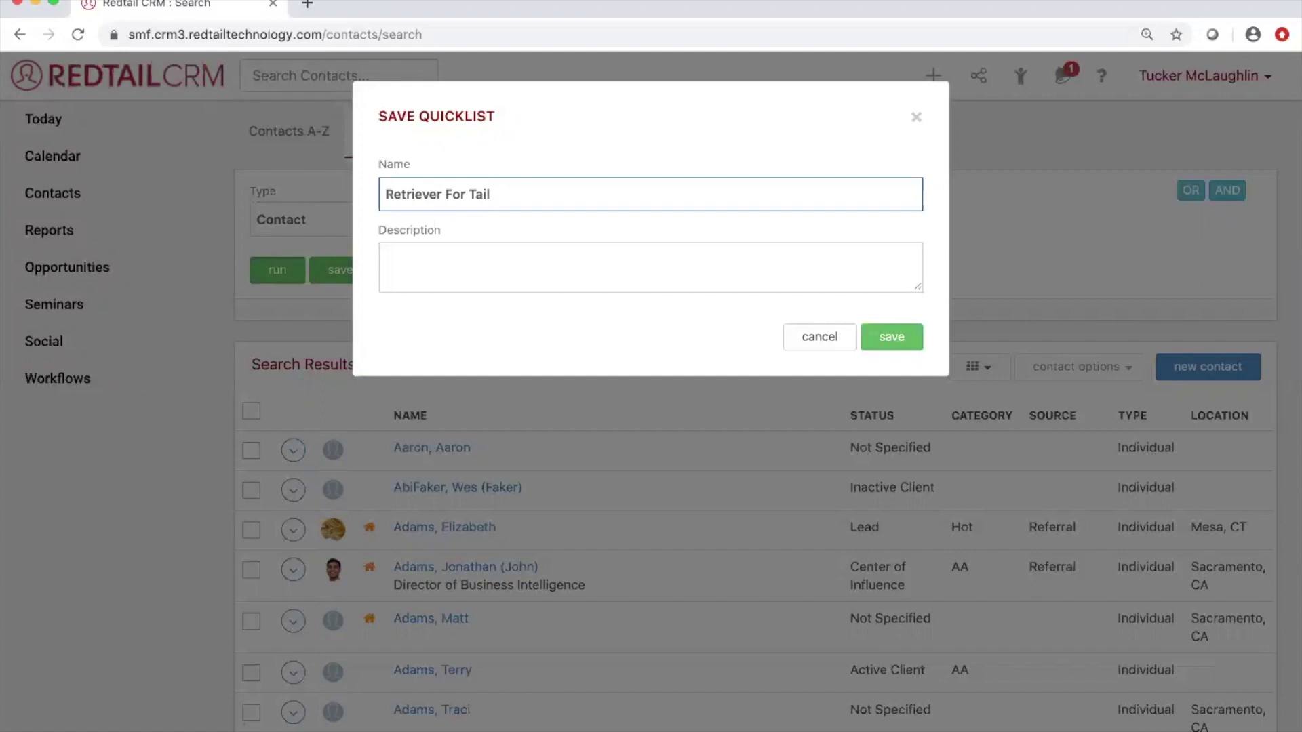
pyautogui.write('wag')
pyautogui.rightClick(508, 194)
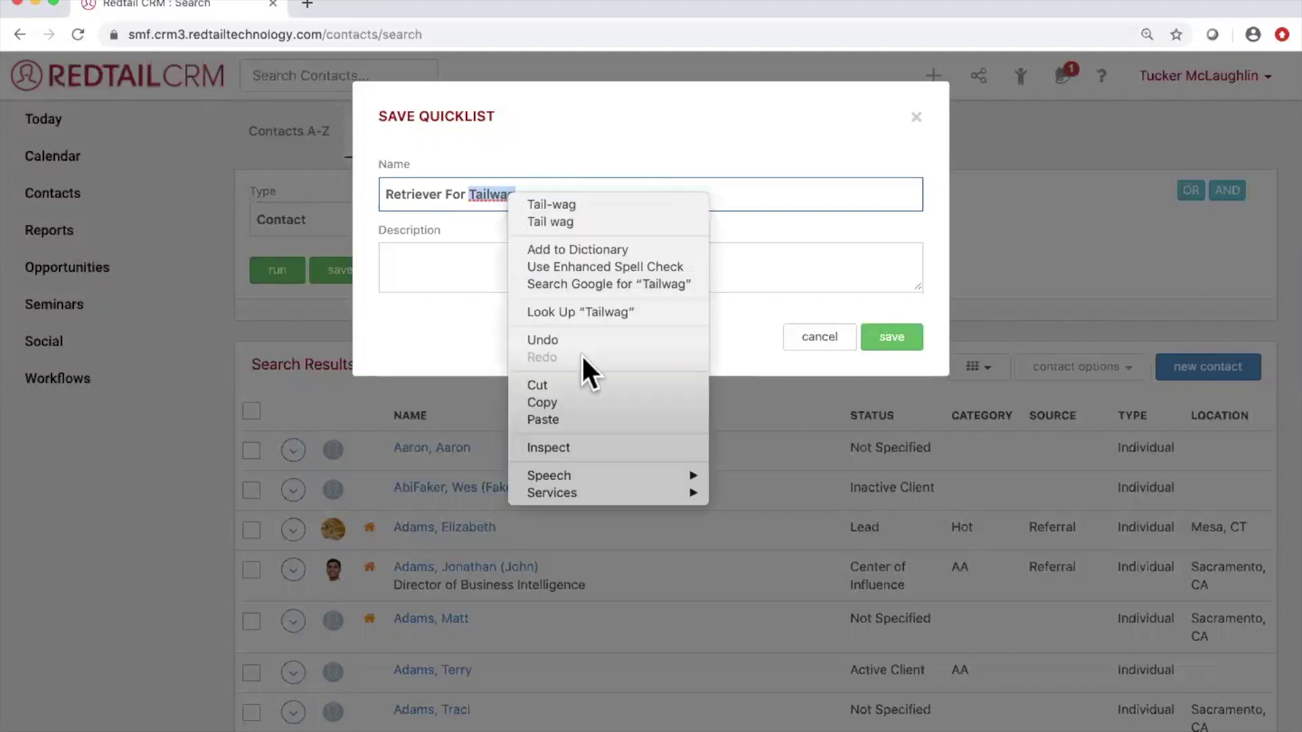
pyautogui.click(594, 250)
pyautogui.click(608, 196)
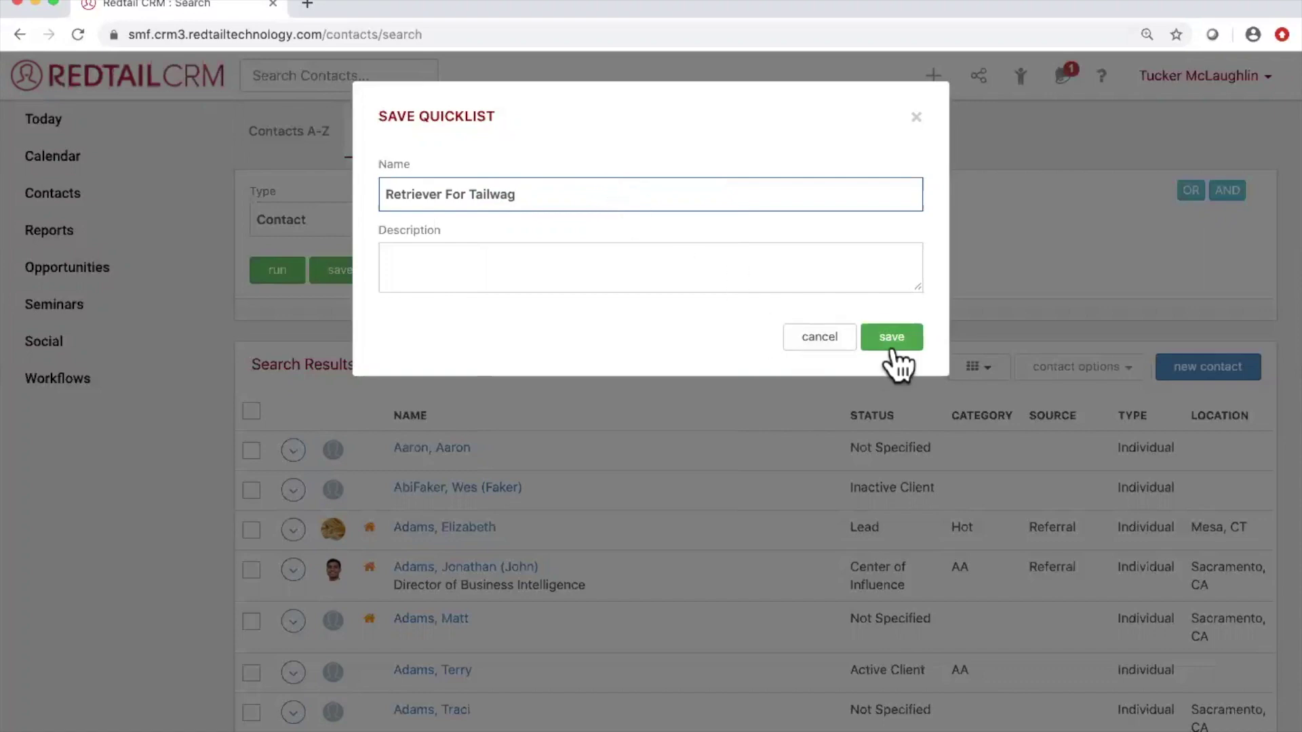
pyautogui.click(828, 344)
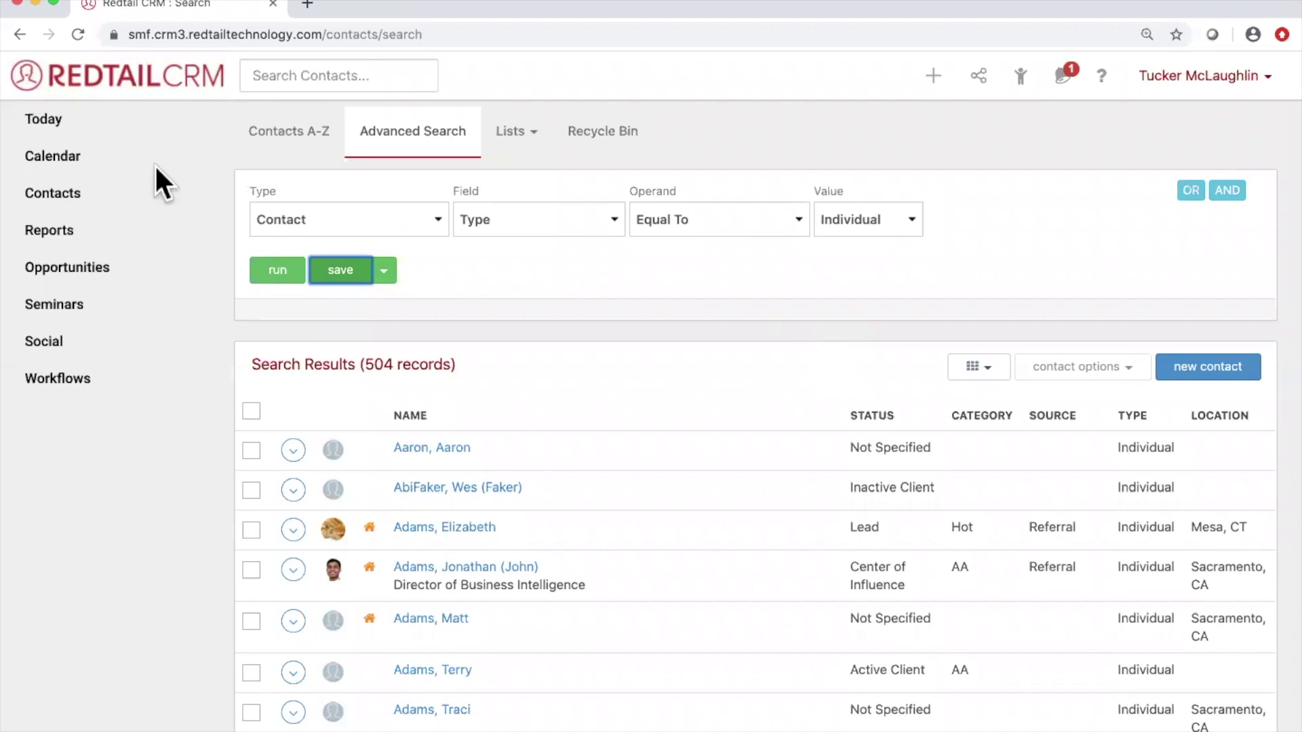
# - Open a new calendar activity for 11/13/2019 at 9:00am, examine the available activity types, and close it without creating it
pyautogui.click(98, 159)
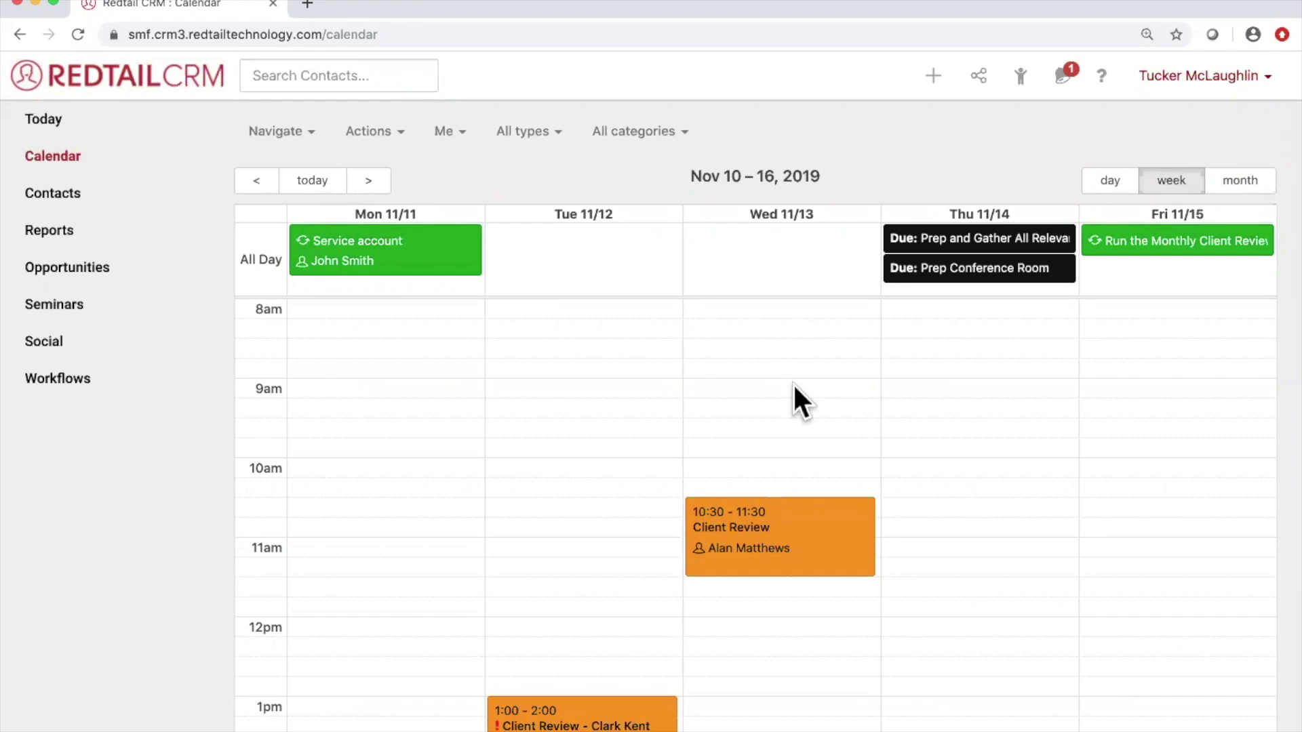
pyautogui.click(702, 385)
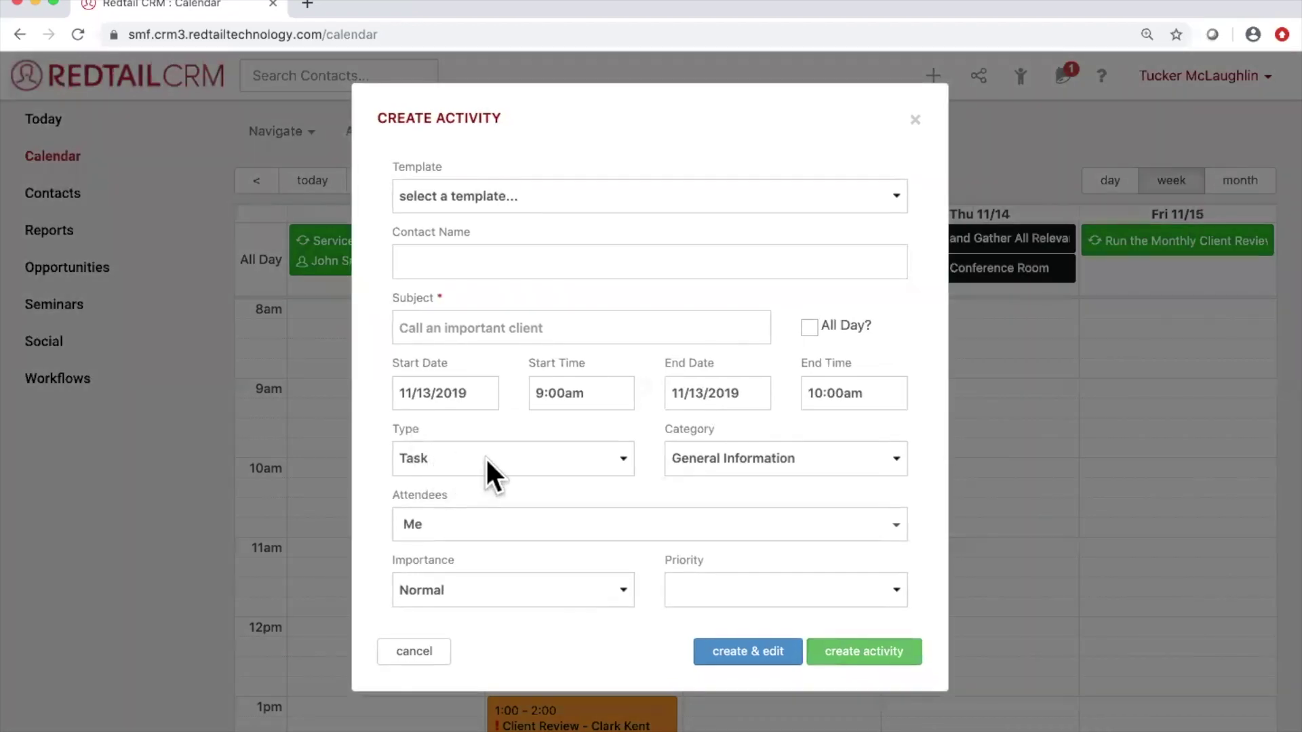
pyautogui.click(485, 457)
pyautogui.click(459, 457)
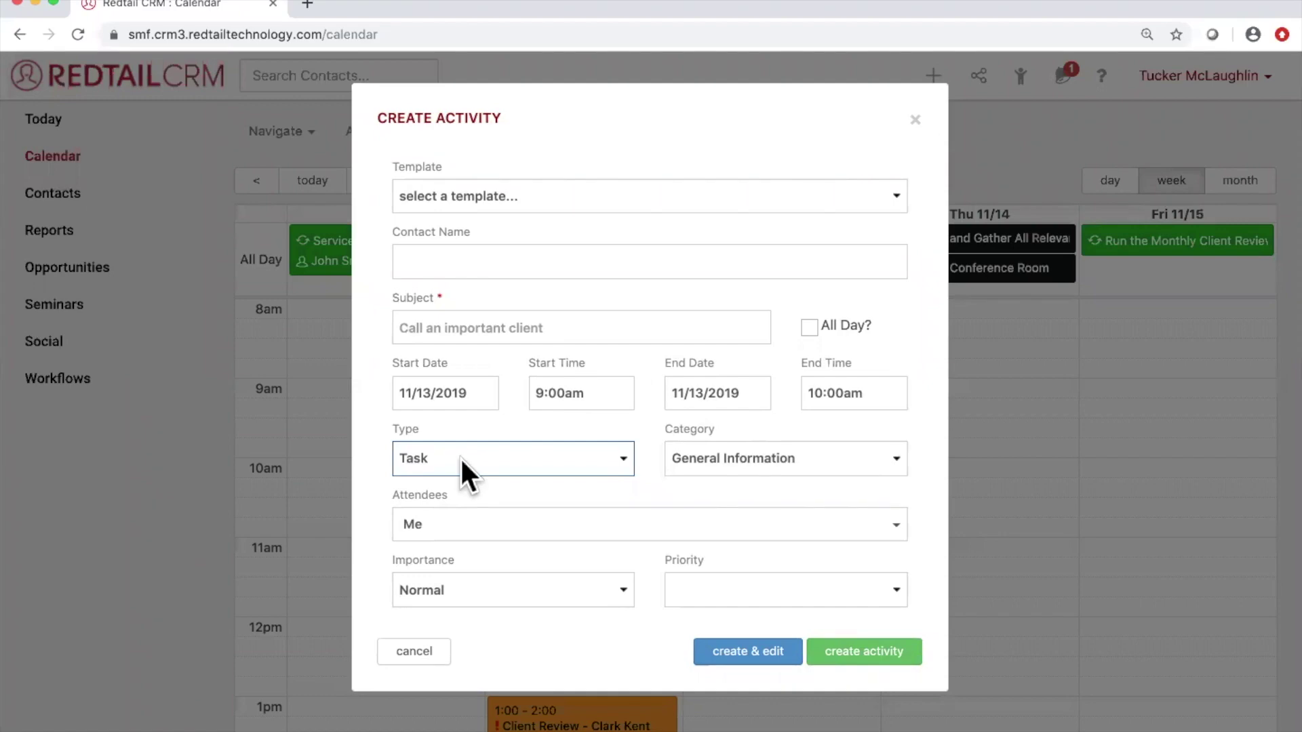
pyautogui.click(460, 457)
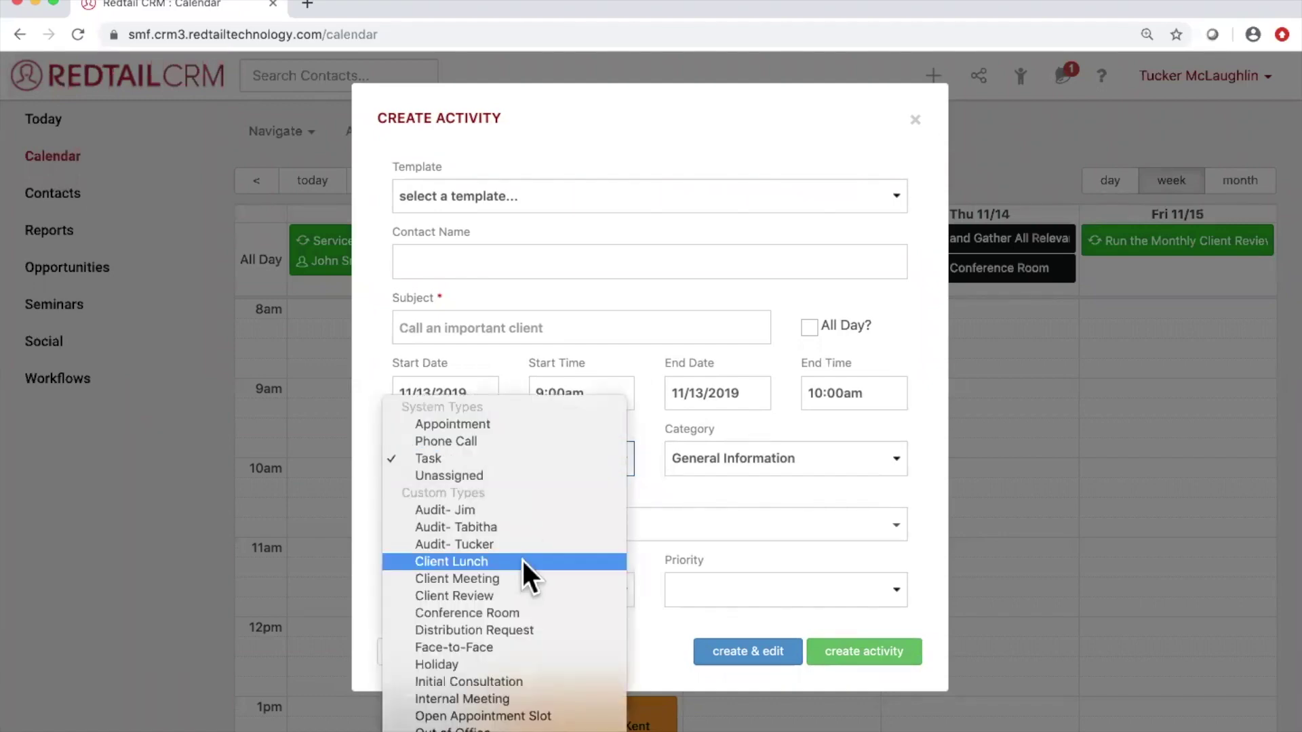
pyautogui.click(367, 434)
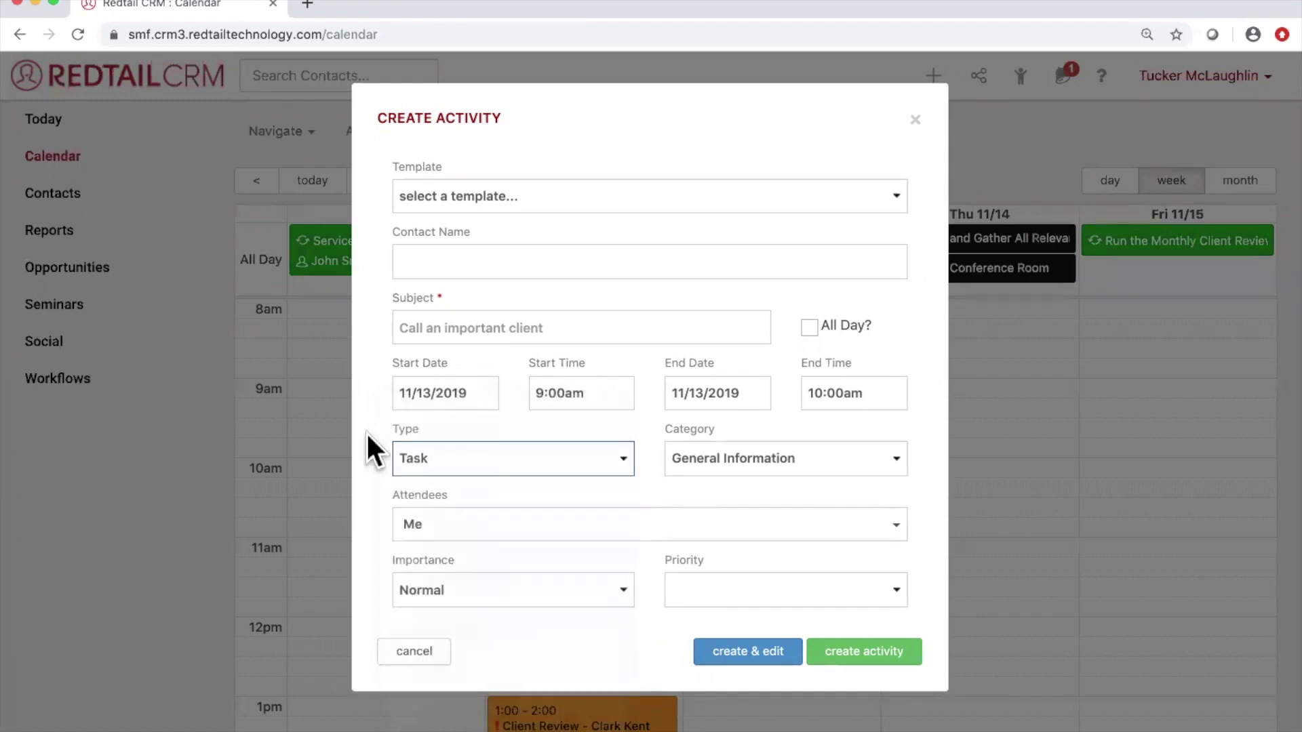
pyautogui.click(469, 456)
pyautogui.click(463, 459)
pyautogui.click(913, 119)
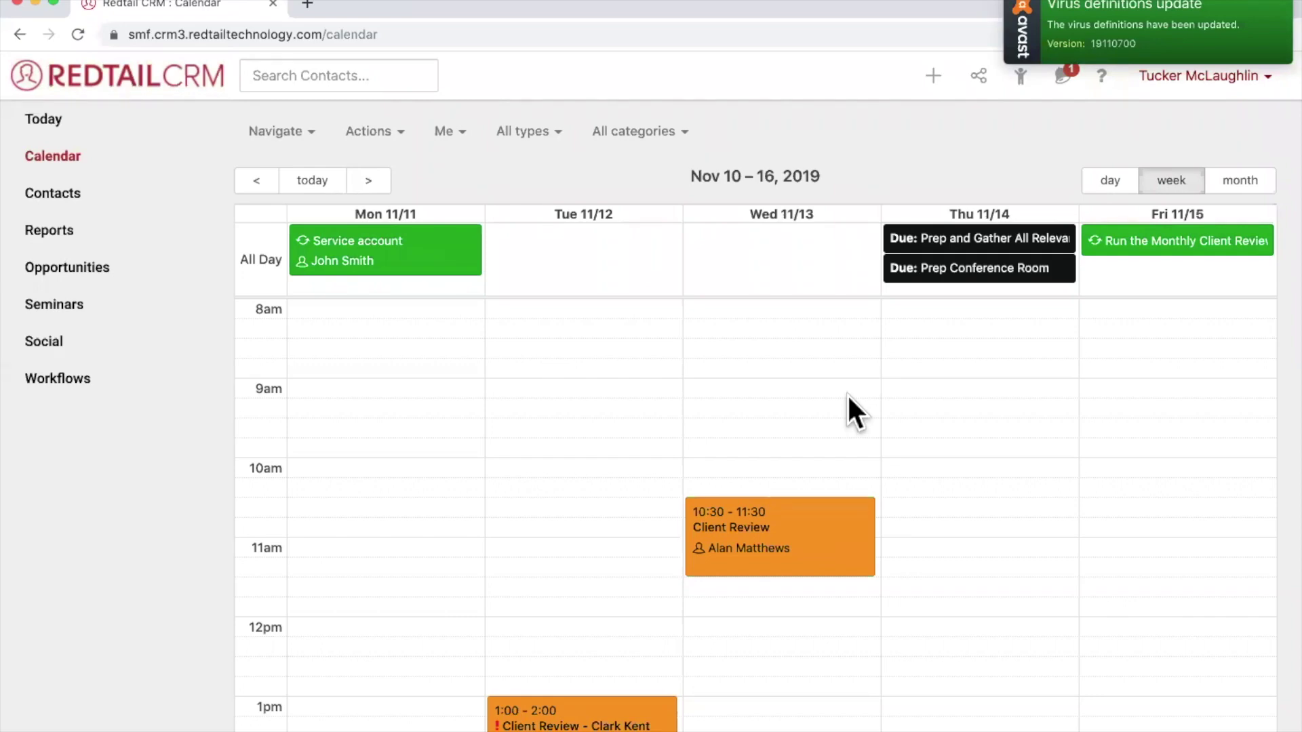
pyautogui.click(1213, 42)
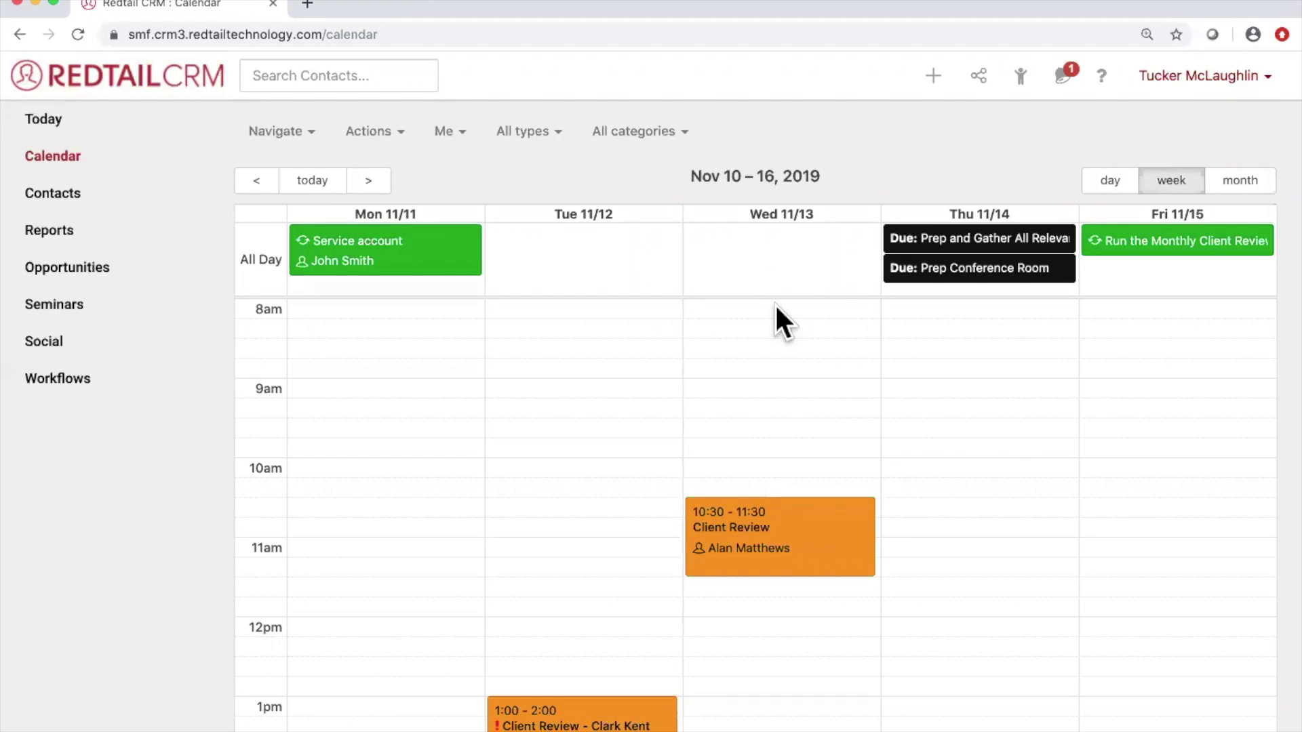
pyautogui.hotkey('ctrl', 'Right')
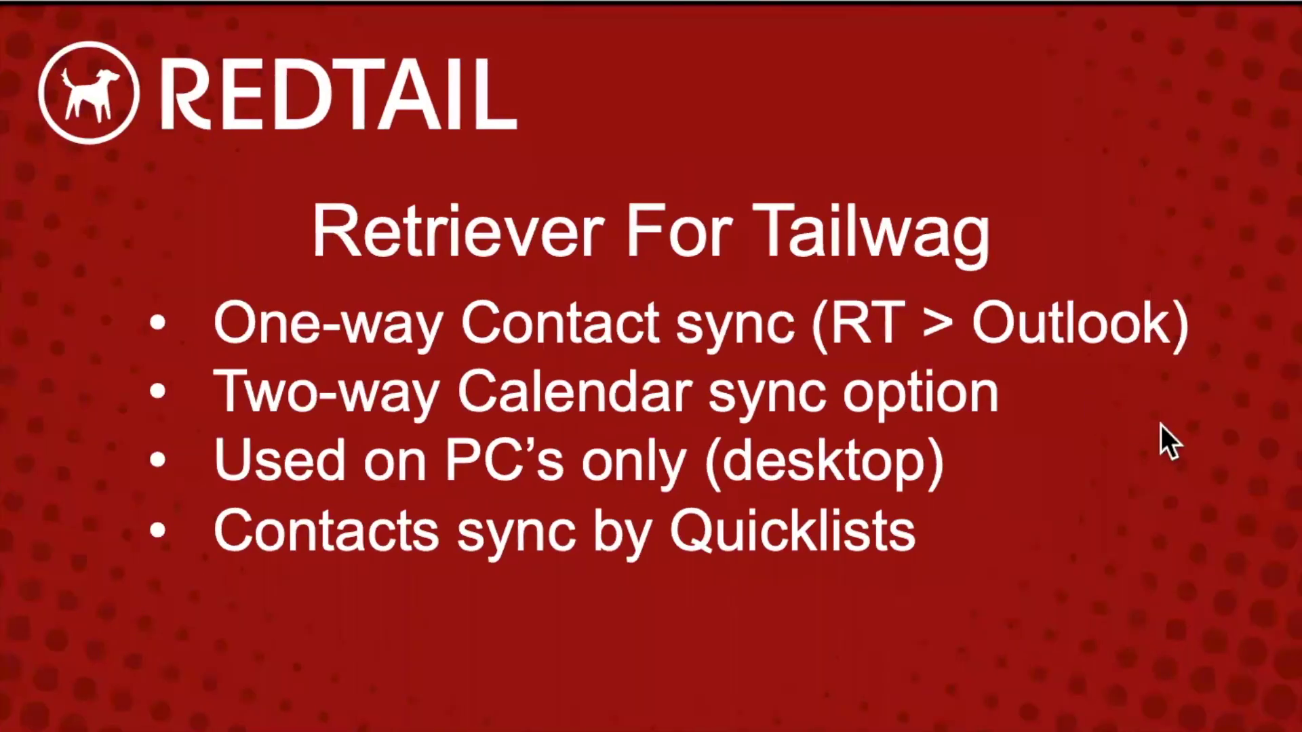
pyautogui.press('Right')
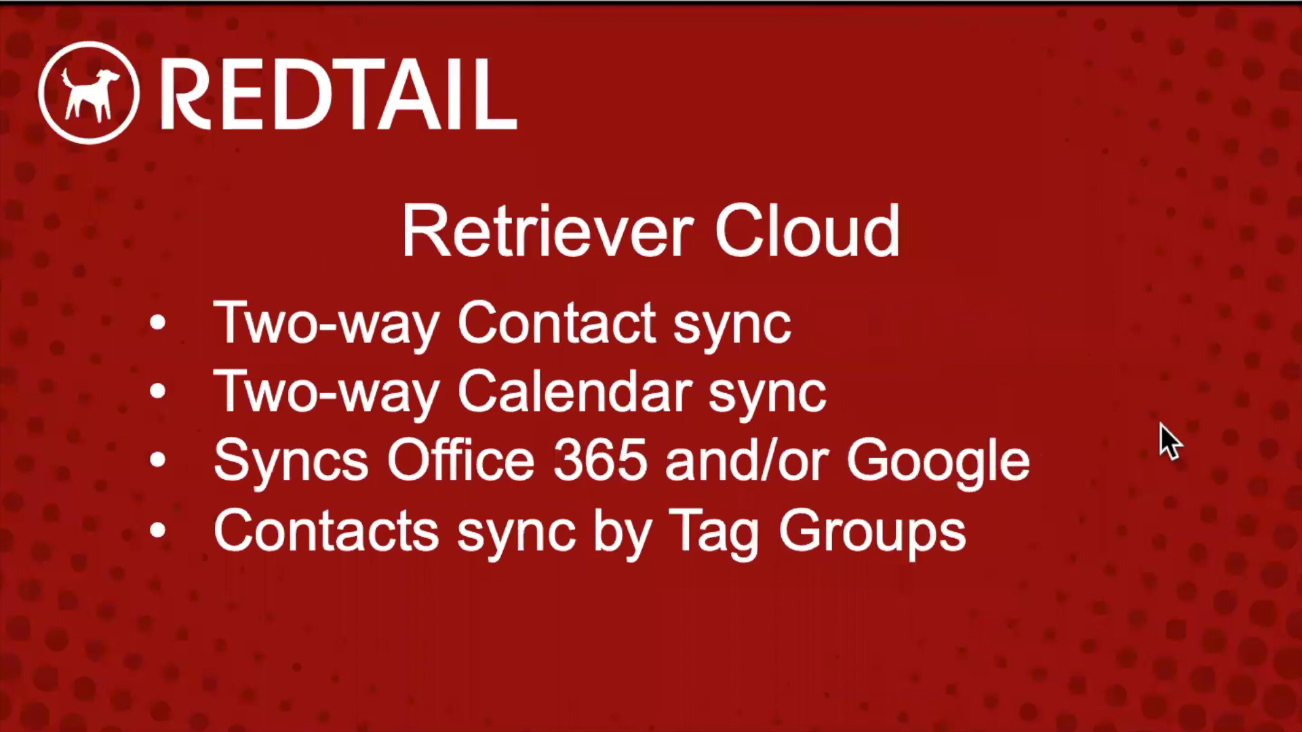